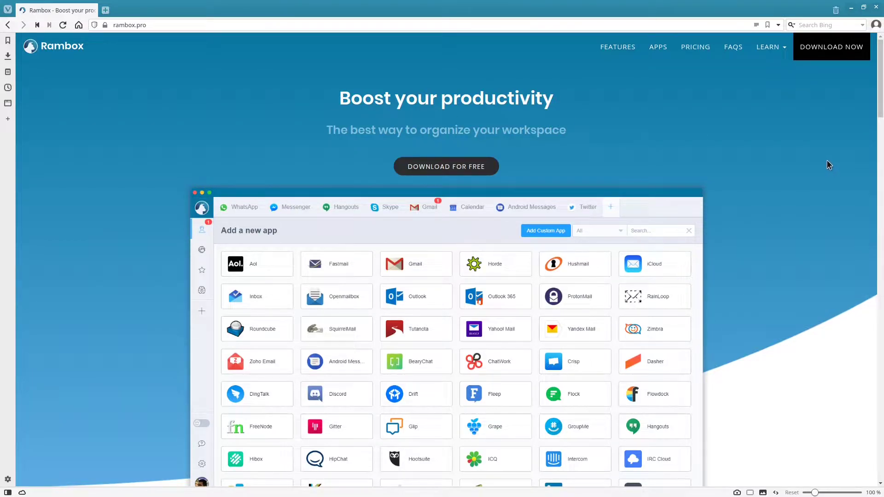
# Step: Scroll up and down through the rambox.pro home page in Vivaldi
pyautogui.scroll(-3, 827, 164)
pyautogui.scroll(2, 827, 167)
pyautogui.scroll(-1, 829, 160)
pyautogui.scroll(2, 834, 155)
pyautogui.scroll(-5, 507, 192)
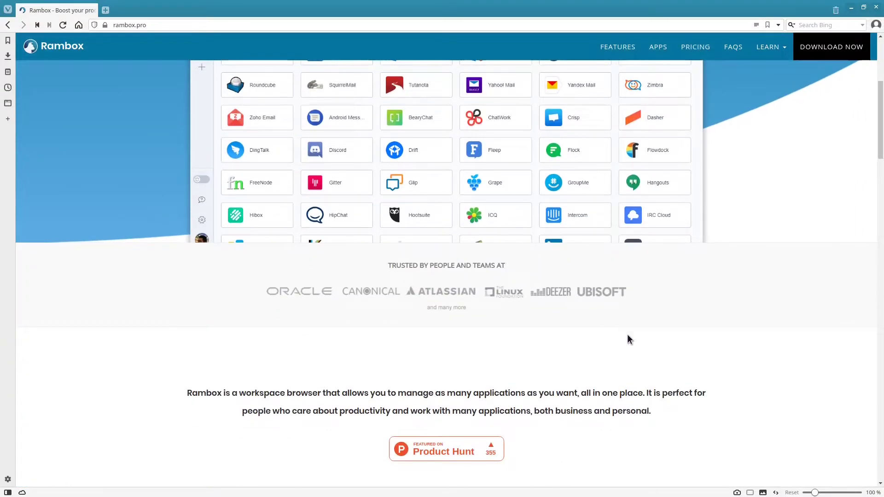
pyautogui.scroll(-4, 630, 339)
pyautogui.scroll(10, 624, 352)
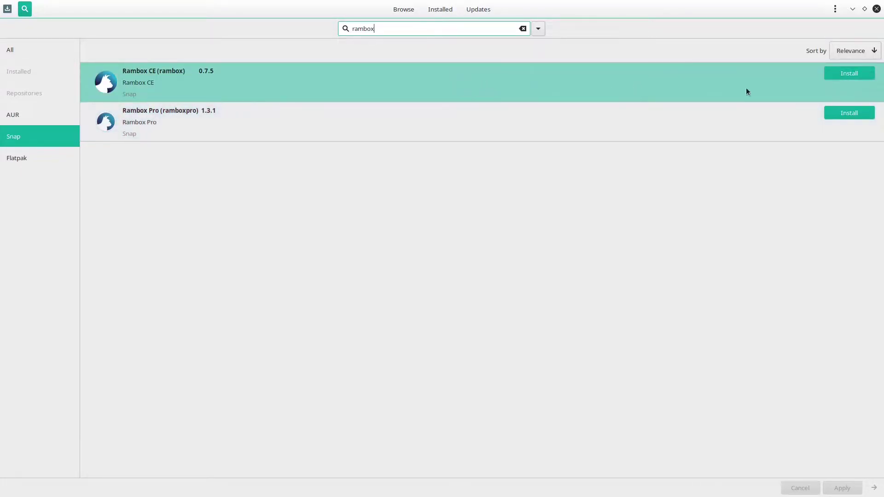
# Step: Install the Rambox CE snap in Pamac, authorising with the admin password
pyautogui.click(841, 74)
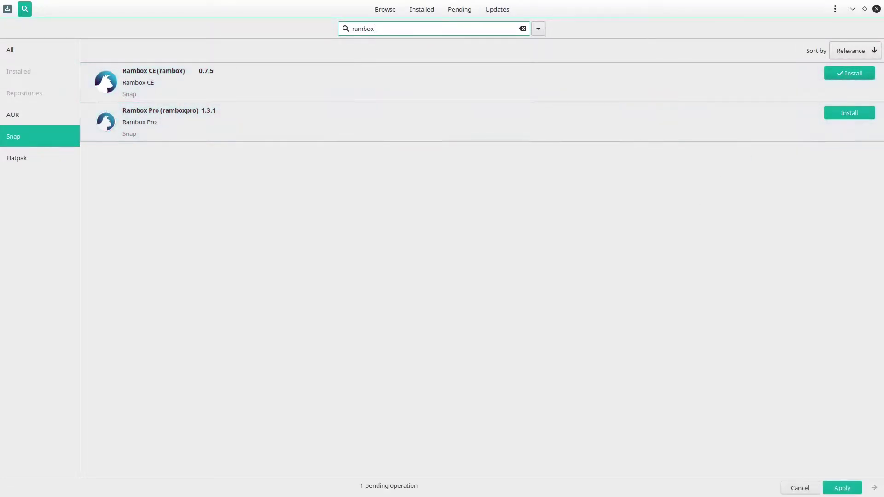
pyautogui.click(843, 488)
pyautogui.click(630, 322)
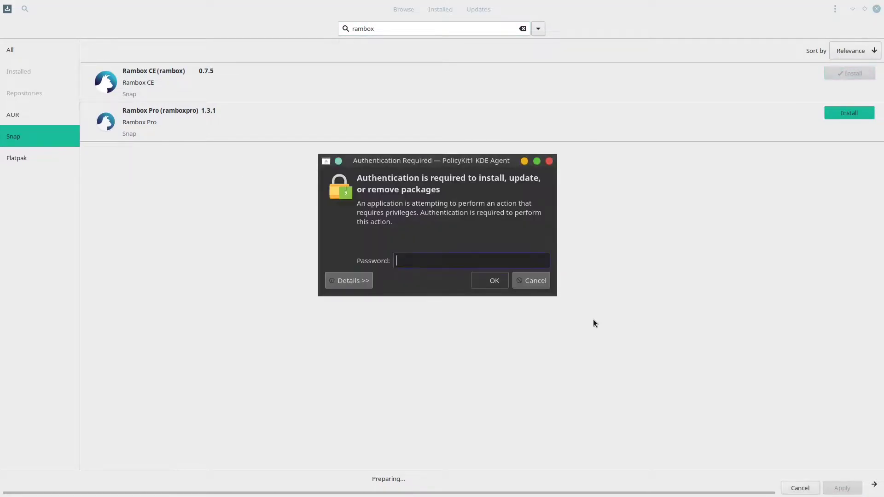
pyautogui.write('••')
pyautogui.press('BackSpace')
pyautogui.press('BackSpace')
pyautogui.write('•••••••')
pyautogui.press('Return')
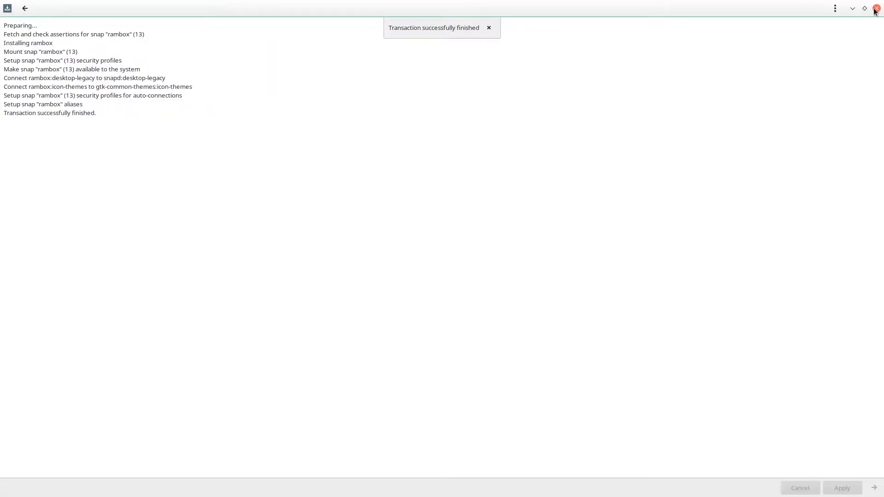
# Step: Close Pamac, maximize Rambox, and open the _Custom Service form through a 'cus' search
pyautogui.click(876, 10)
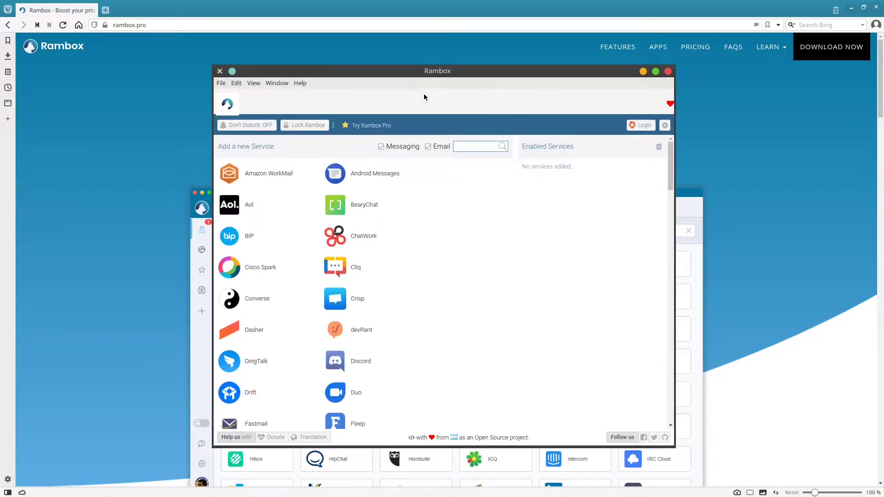
pyautogui.click(656, 72)
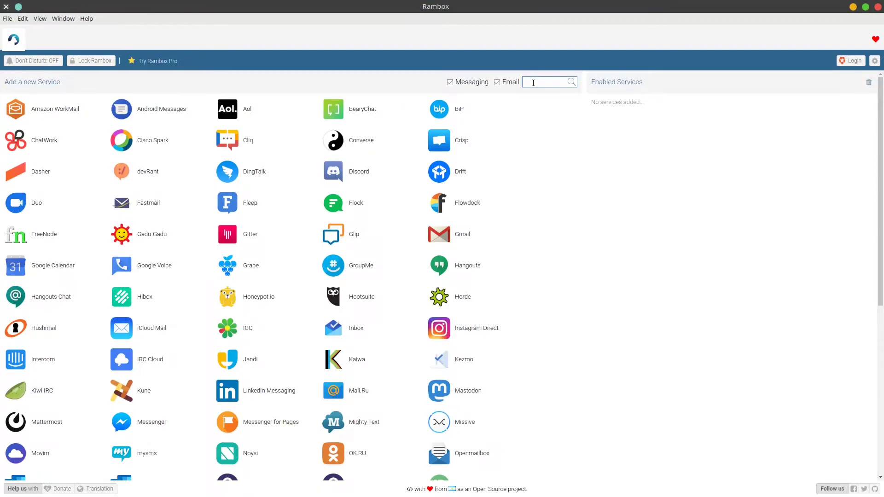
pyautogui.write('cus')
pyautogui.press('Return')
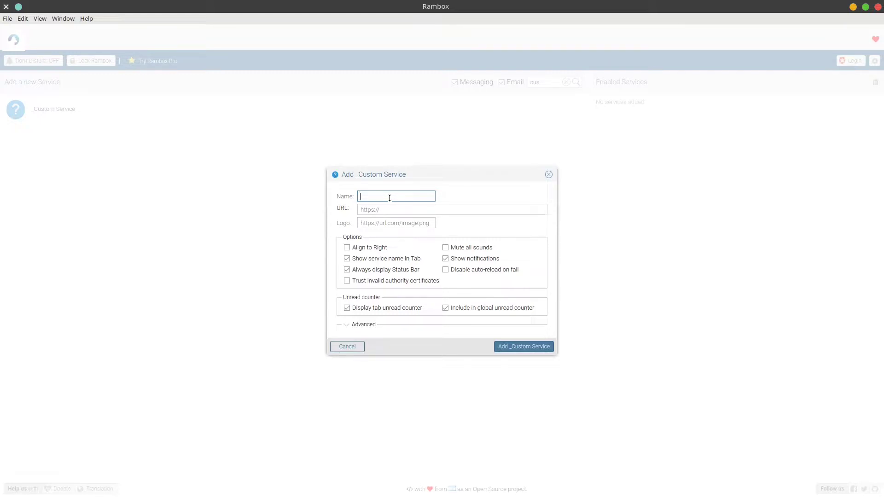
pyautogui.write('OMV')
pyautogui.press('Tab')
pyautogui.write('https://')
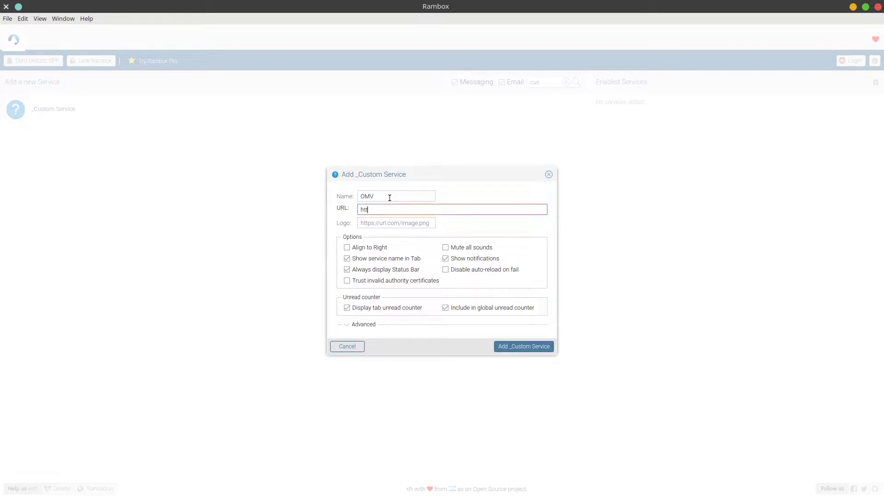
pyautogui.write('omv.streambands.live')
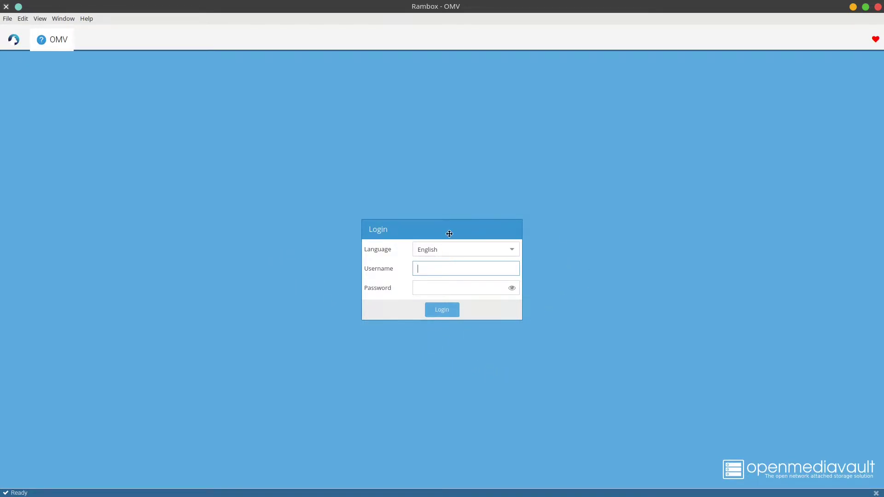
pyautogui.click(17, 39)
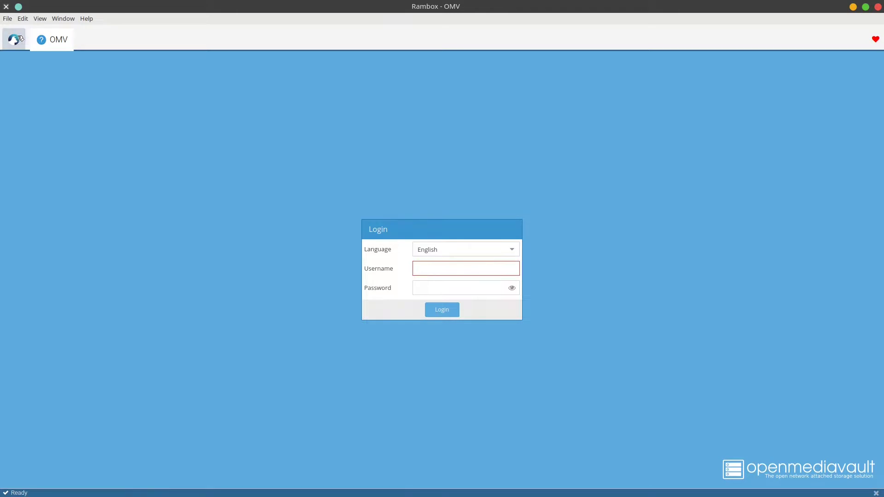
pyautogui.doubleClick(541, 82)
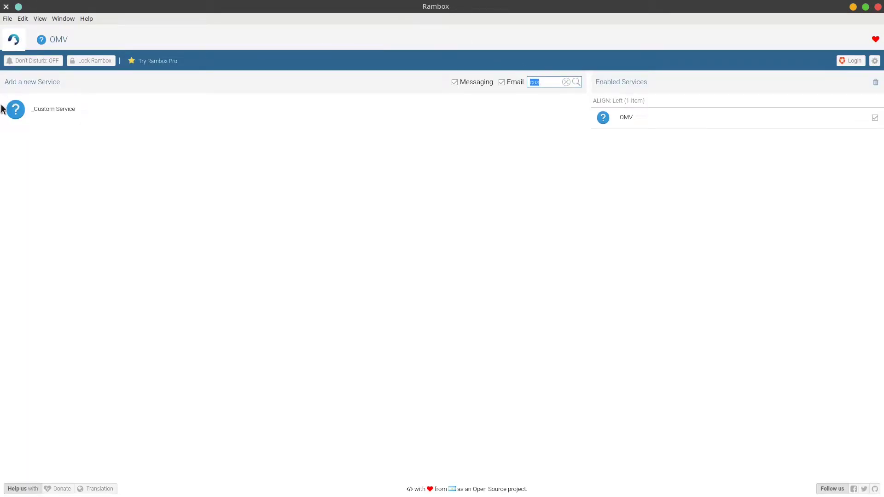
pyautogui.click(61, 118)
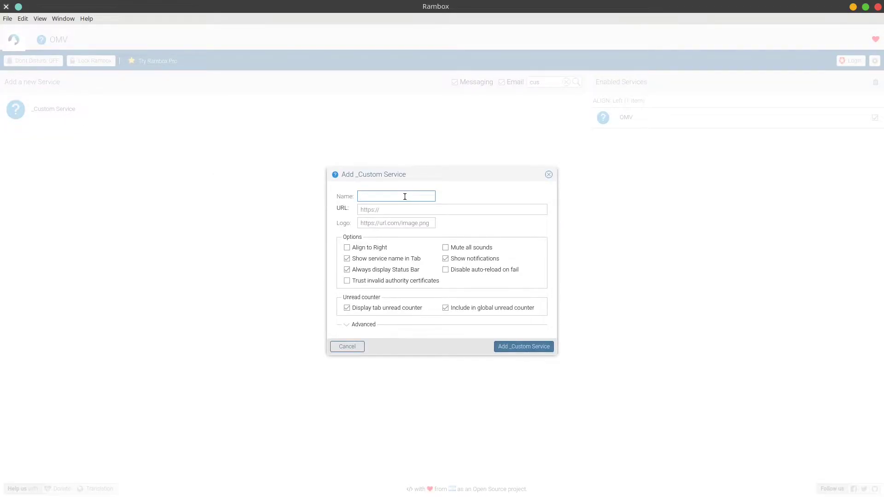
pyautogui.write('Plex')
pyautogui.press('Tab')
pyautogui.write('https://plex.streambands.')
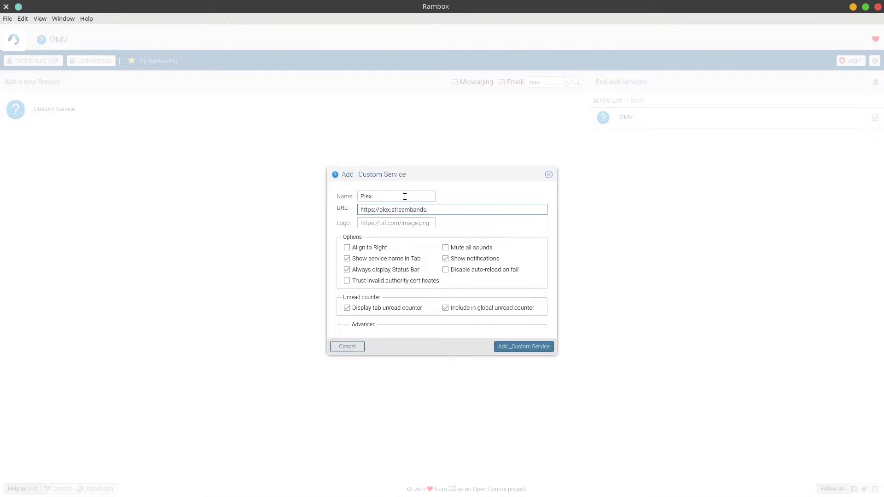
pyautogui.write('com')
pyautogui.click(523, 347)
pyautogui.click(13, 40)
# Step: Add a Portainer custom service and return to the services list
pyautogui.click(54, 109)
pyautogui.write('Por')
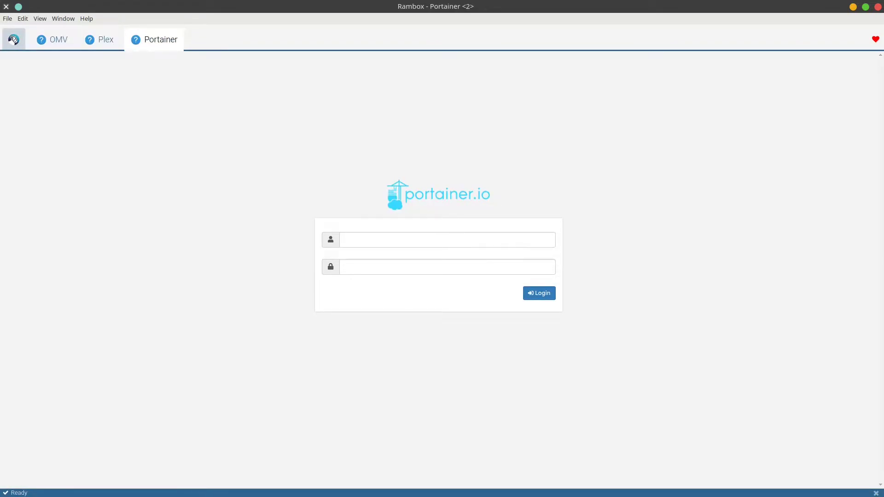
pyautogui.click(14, 40)
pyautogui.doubleClick(550, 82)
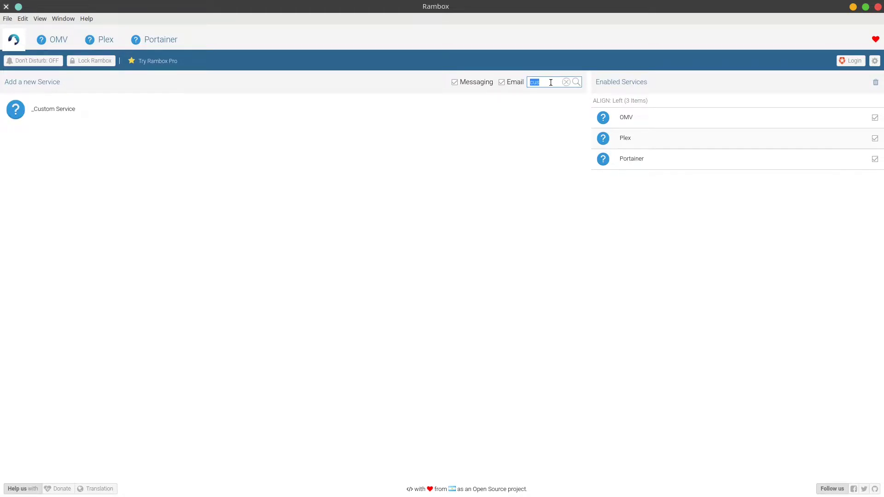
pyautogui.click(550, 83)
# Step: Start another custom service named Proxy
pyautogui.click(37, 118)
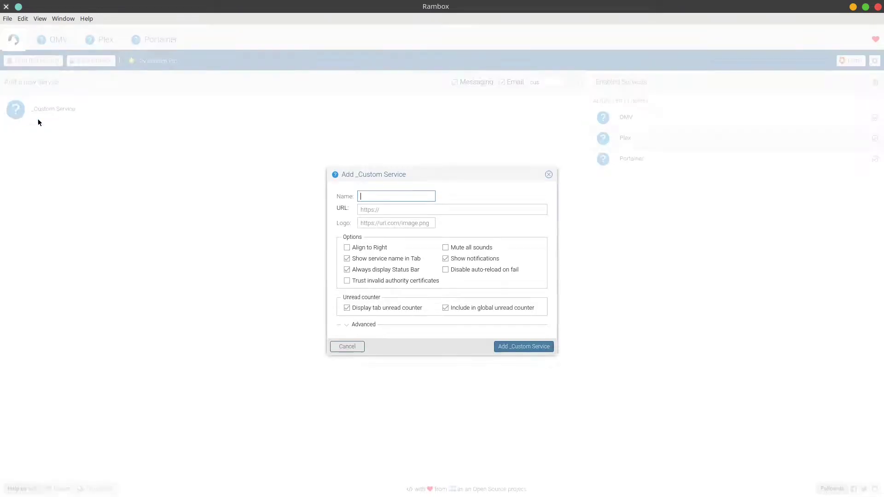
pyautogui.write('Proxy')
pyautogui.press('Tab')
pyautogui.write('https://192.168.1.100')
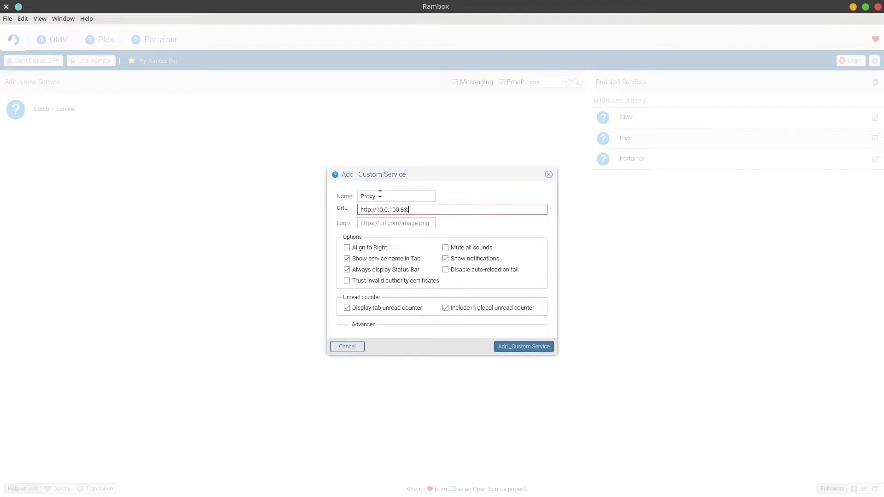
pyautogui.click(534, 346)
pyautogui.press('Tab')
pyautogui.write('********')
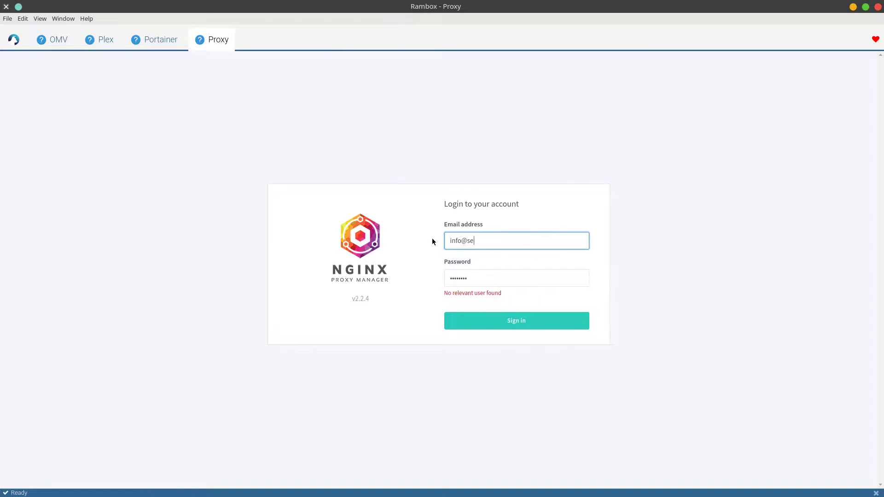
pyautogui.press('Return')
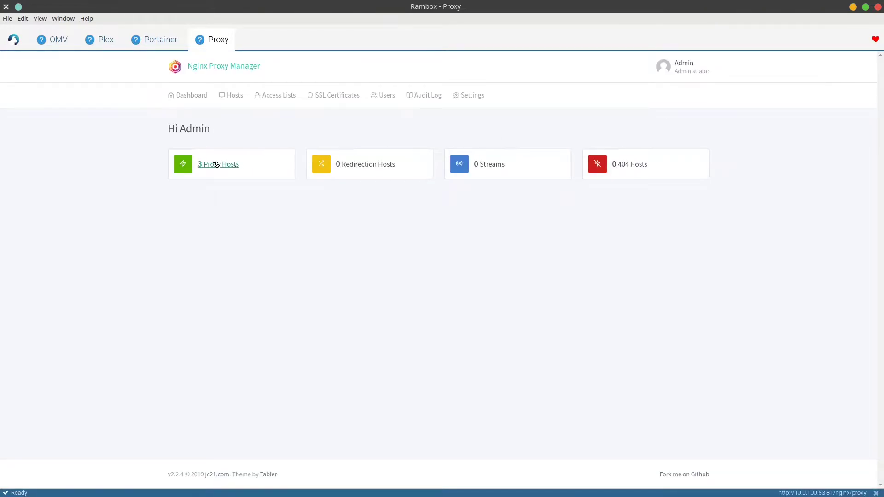
# Step: View Proxy Hosts, switch through the Portainer, Plex and OMV tabs, then open Preferences
pyautogui.click(242, 166)
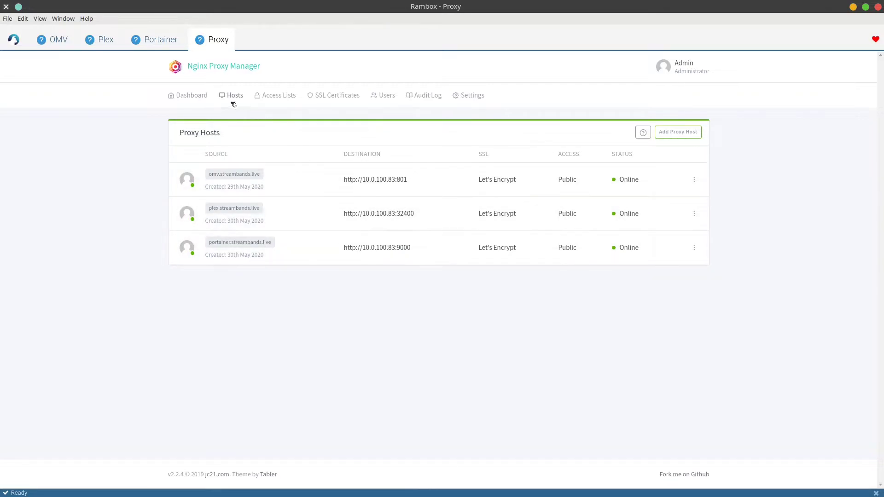
pyautogui.click(148, 44)
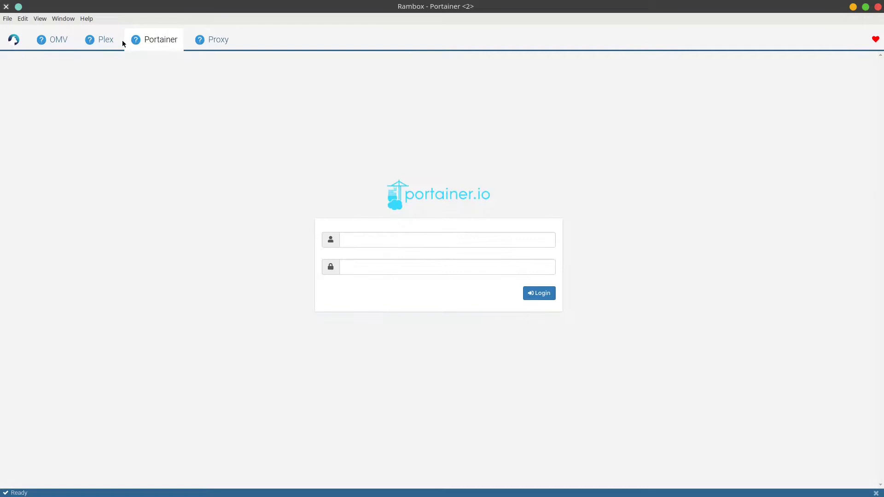
pyautogui.click(103, 40)
pyautogui.click(56, 40)
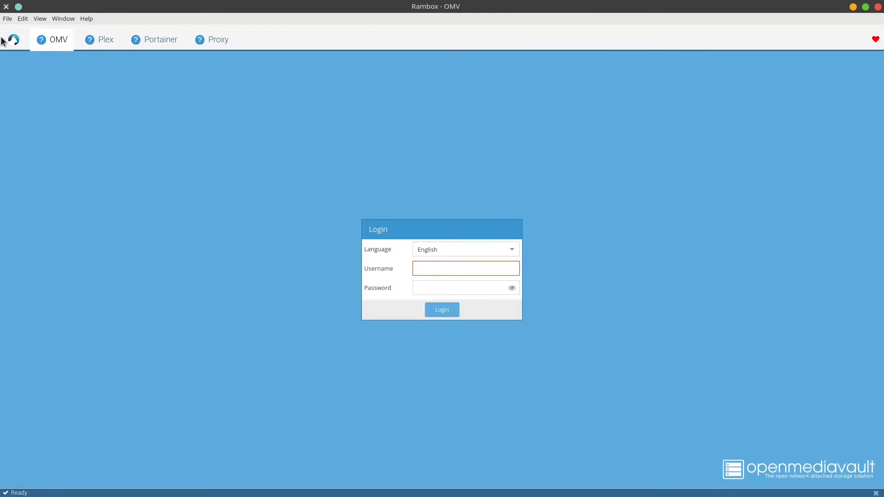
pyautogui.click(13, 18)
pyautogui.click(15, 32)
# Step: Reposition and scroll through the Preferences window, then close it without saving
pyautogui.moveTo(476, 153); pyautogui.dragTo(472, 96)
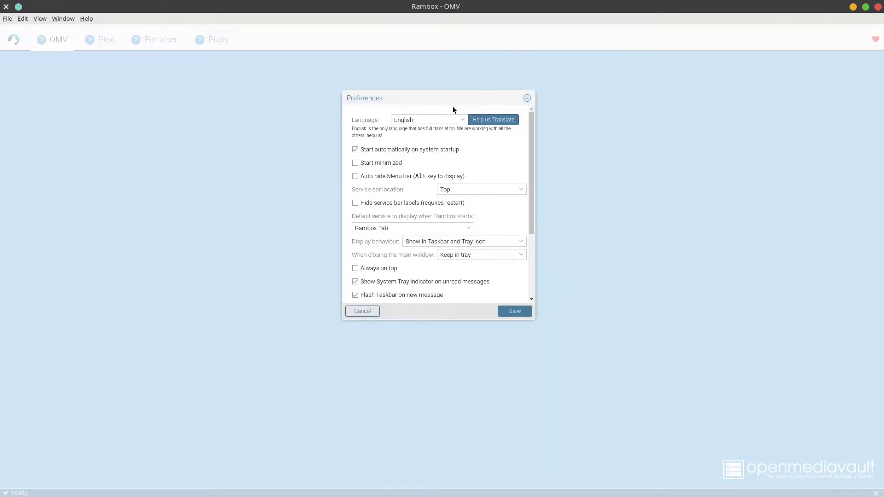
pyautogui.press('Escape')
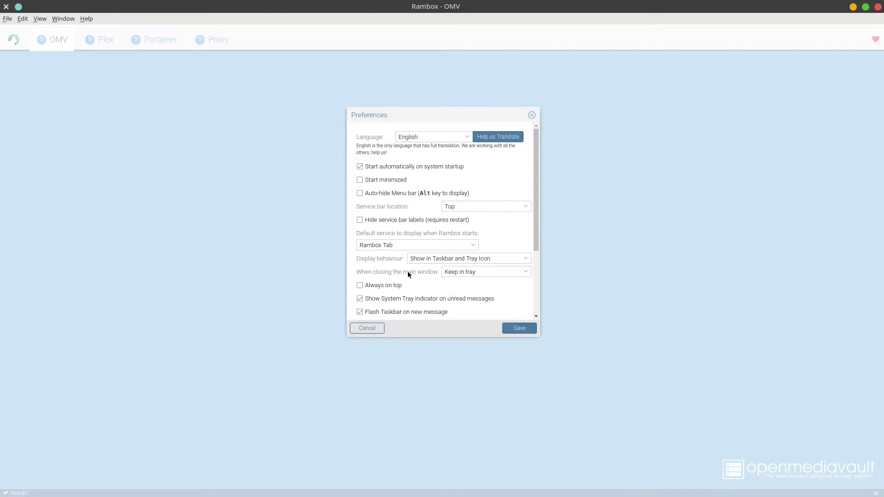
pyautogui.scroll(-4, 435, 228)
pyautogui.scroll(-2, 425, 227)
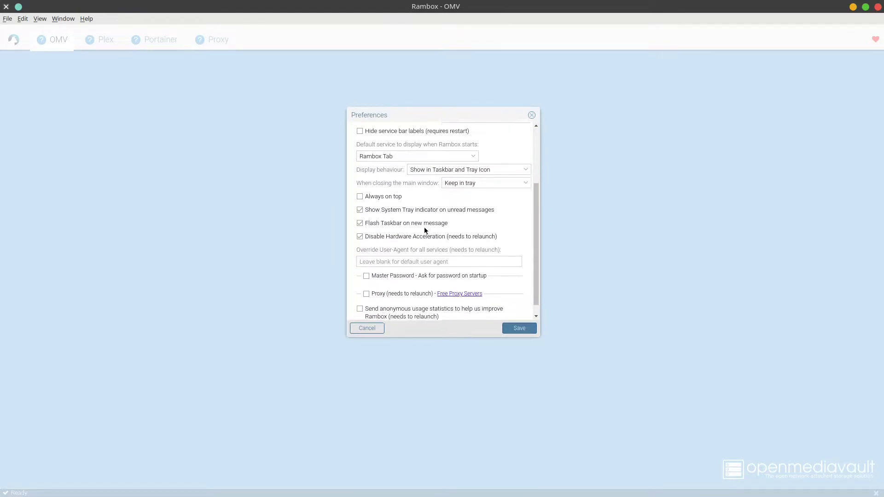
pyautogui.scroll(3, 404, 244)
pyautogui.scroll(3, 407, 263)
pyautogui.scroll(-4, 407, 263)
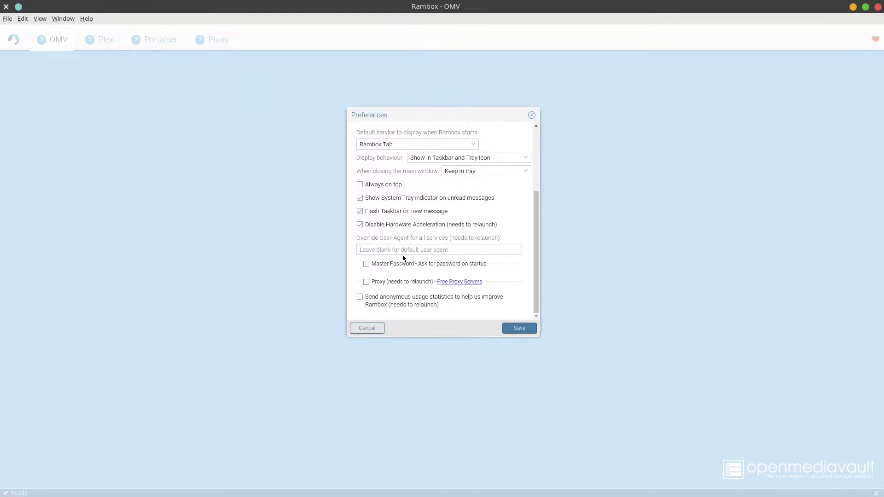
pyautogui.scroll(4, 407, 263)
pyautogui.click(532, 115)
# Step: Open OMV's service settings, expand Advanced options, and close them with Edit OMV
pyautogui.rightClick(62, 40)
pyautogui.click(14, 39)
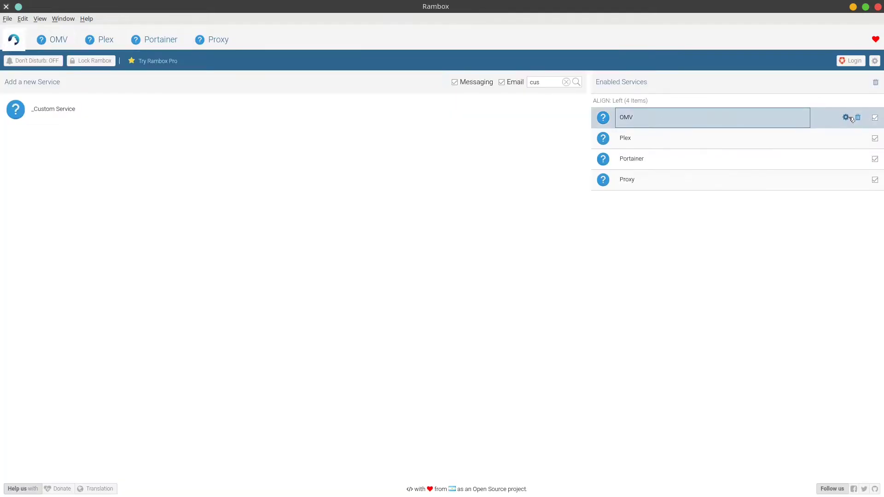
pyautogui.click(846, 117)
pyautogui.click(351, 326)
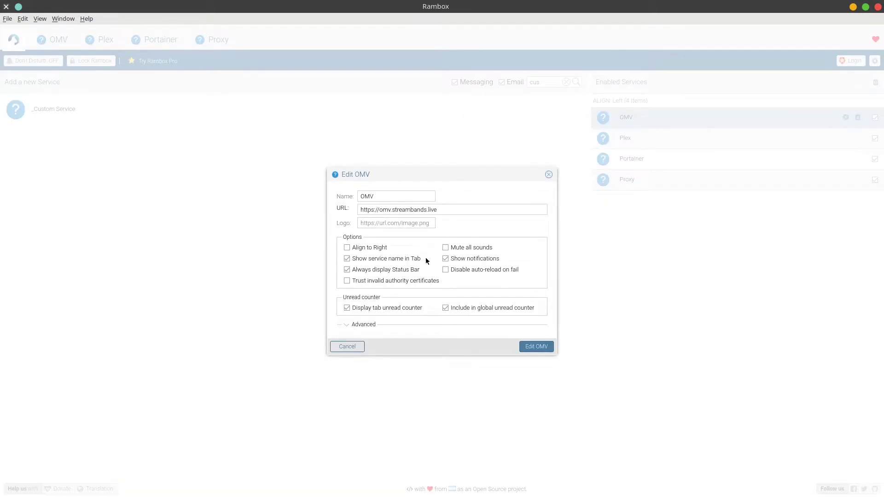
pyautogui.click(358, 326)
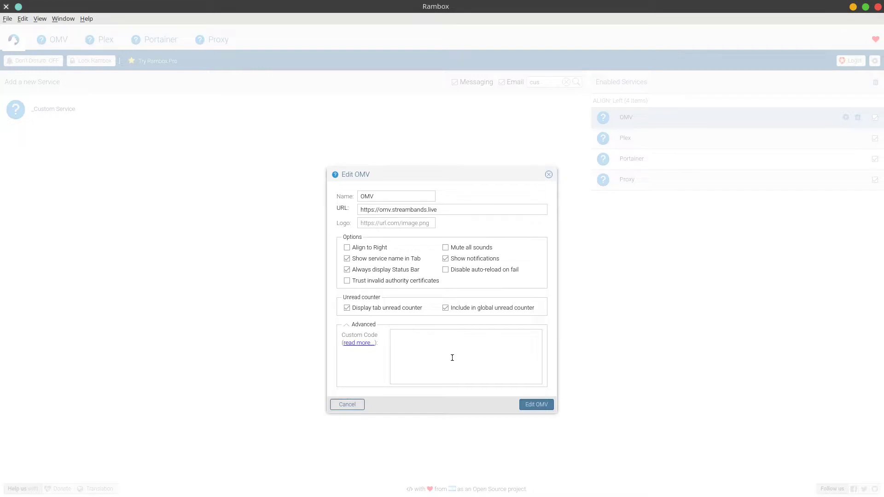
pyautogui.click(529, 404)
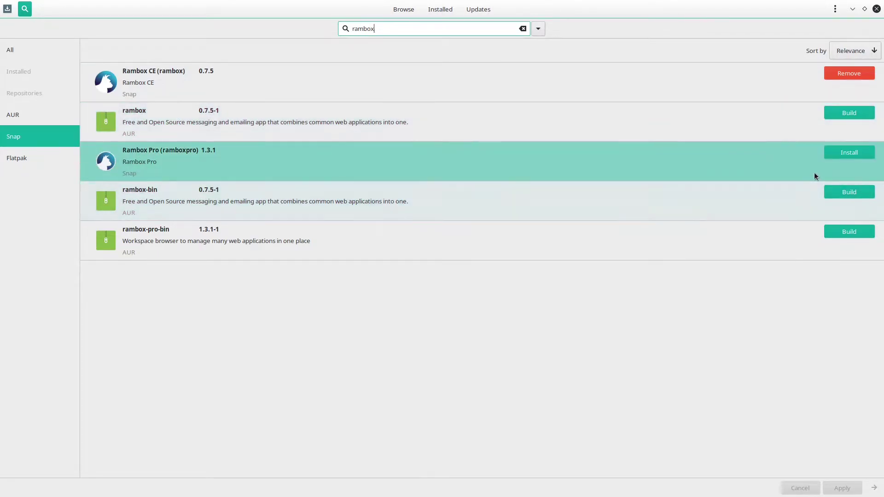
# Step: Install Rambox Pro 1.3.1 and remove Rambox CE in one Pamac transaction, then close Pamac
pyautogui.click(847, 152)
pyautogui.click(849, 73)
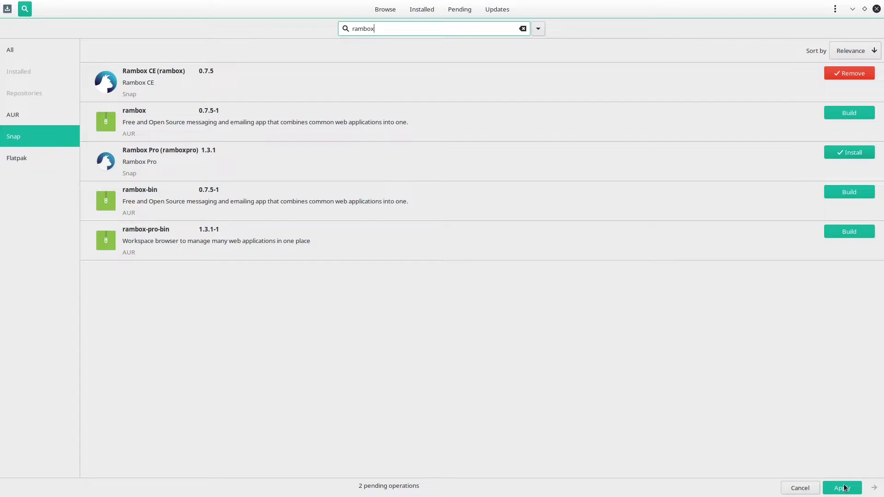
pyautogui.click(850, 489)
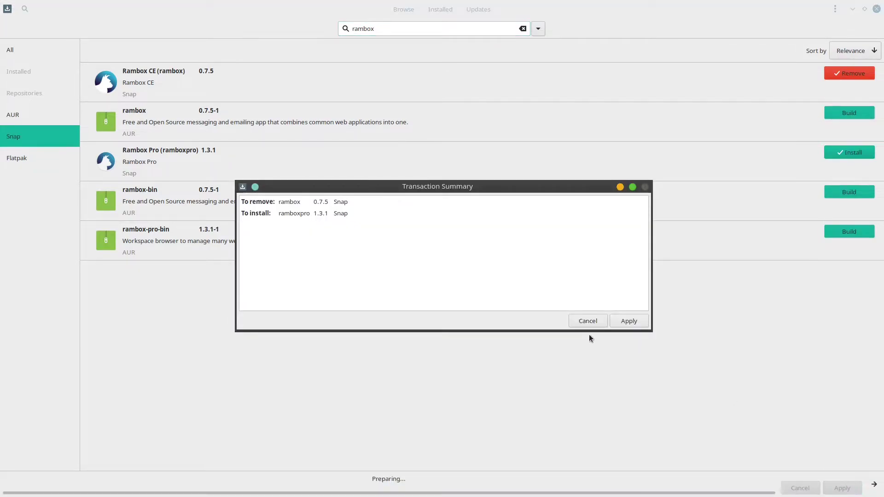
pyautogui.click(630, 321)
pyautogui.write('****')
pyautogui.press('Return')
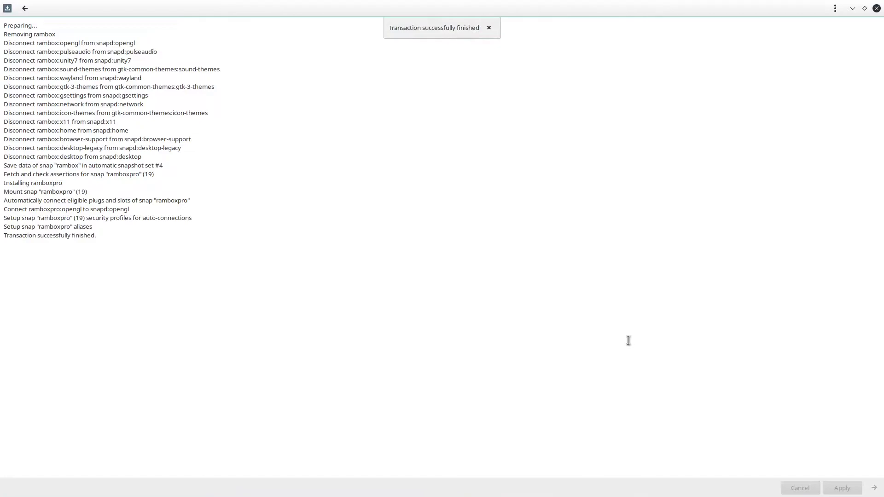
pyautogui.click(876, 9)
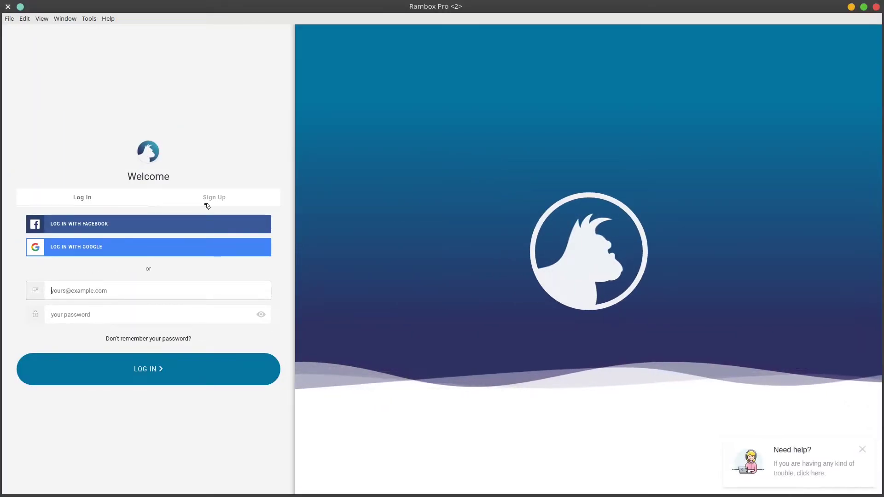
# Step: Log in to Rambox Pro with the account e-mail and password after glancing at Sign Up
pyautogui.click(213, 200)
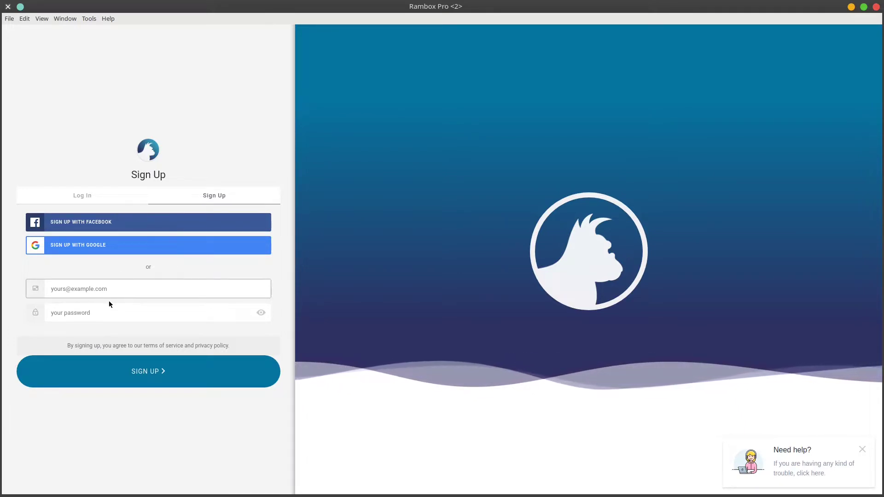
pyautogui.click(82, 196)
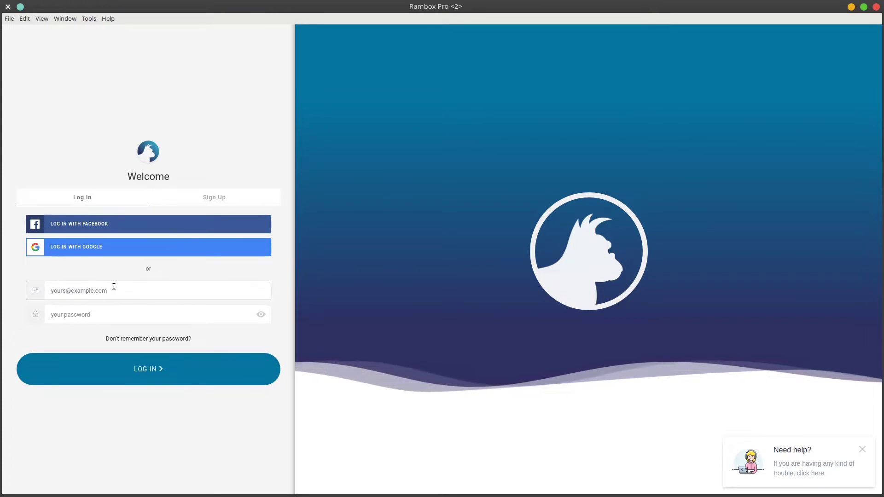
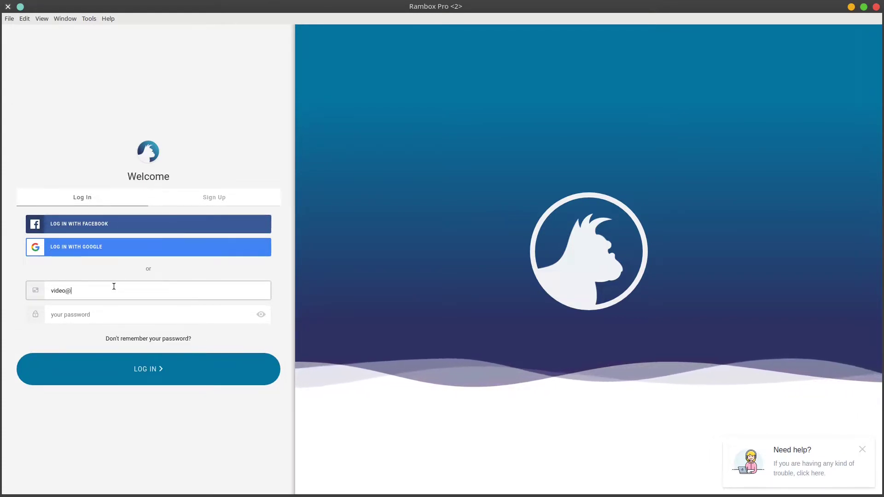
pyautogui.press('Tab')
pyautogui.write('********')
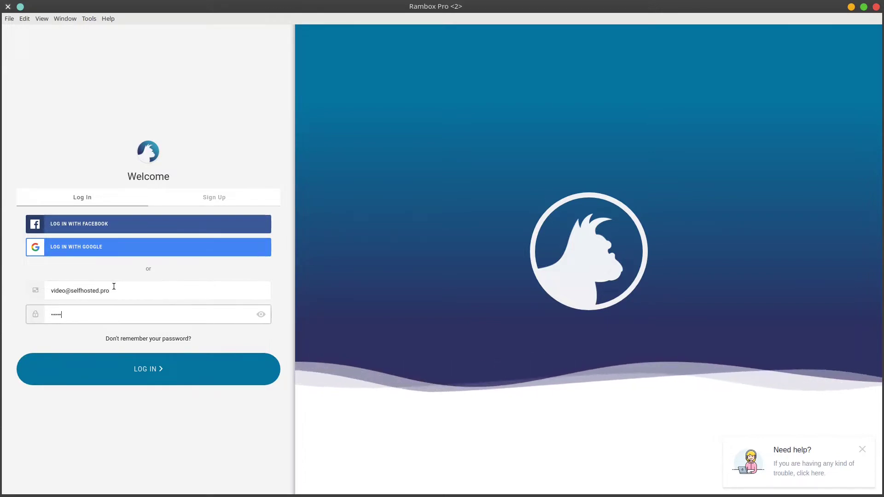
pyautogui.press('Return')
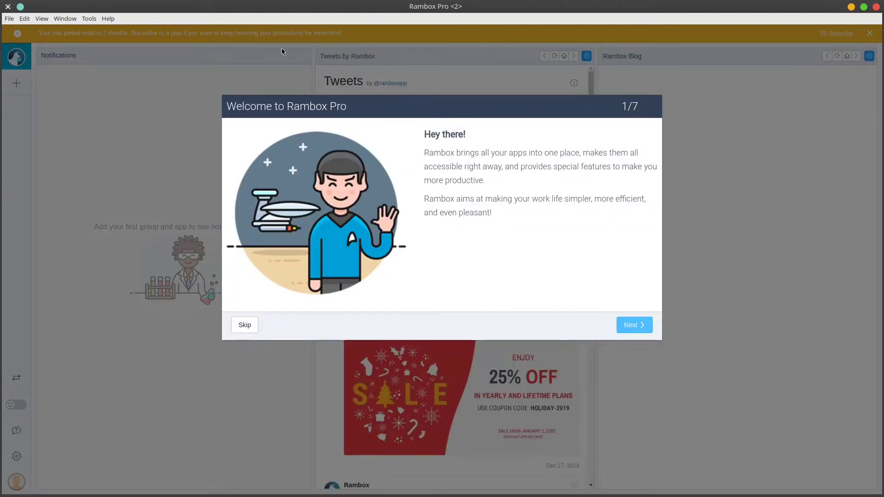
# Step: Page through the welcome tour, skip the rest, and dismiss the trial-period banner
pyautogui.click(635, 325)
pyautogui.click(637, 323)
pyautogui.click(637, 322)
pyautogui.click(636, 322)
pyautogui.click(637, 323)
pyautogui.click(636, 323)
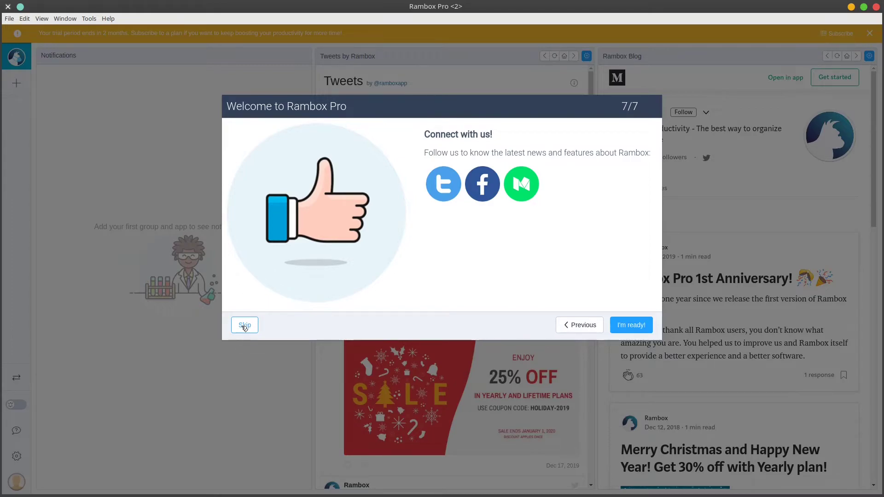
pyautogui.click(242, 326)
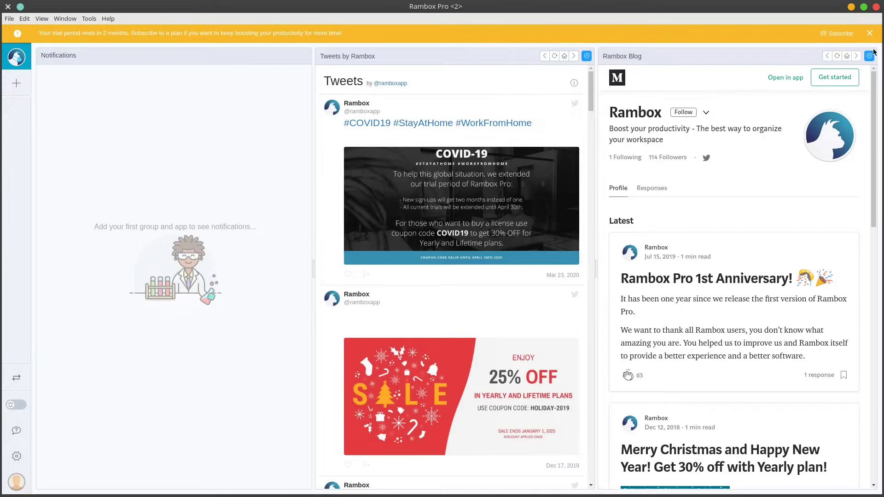
pyautogui.click(869, 33)
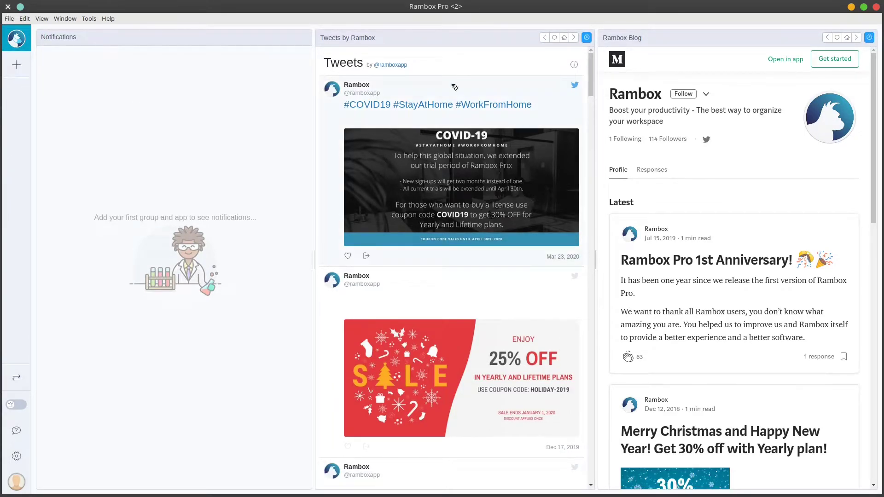
# Step: Create a new group named 'Homelab', keeping the house icon
pyautogui.click(18, 66)
pyautogui.click(346, 90)
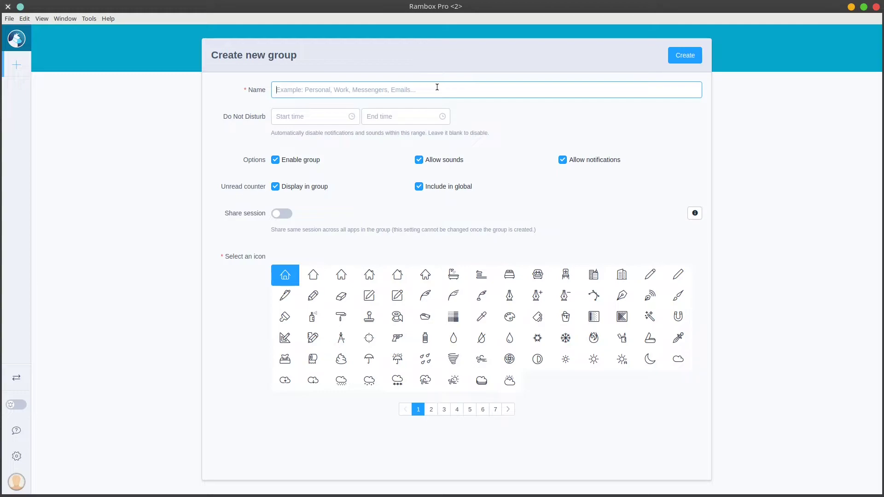
pyautogui.write('Homelab')
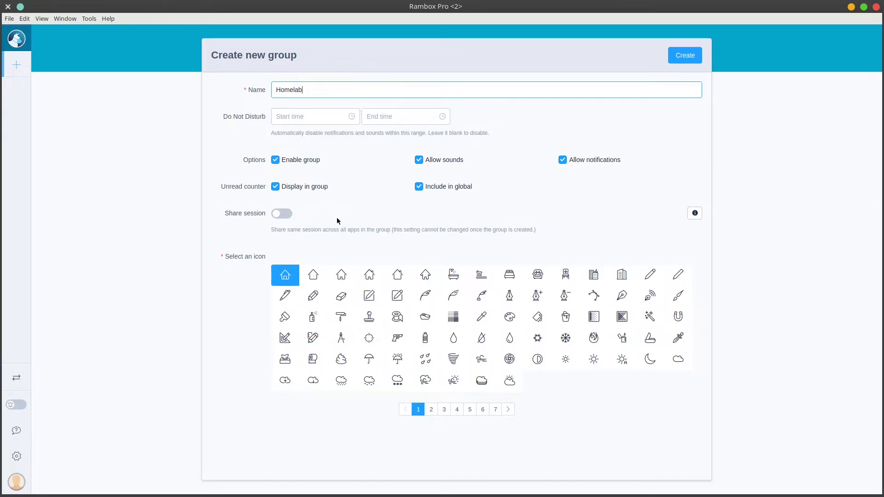
pyautogui.click(683, 59)
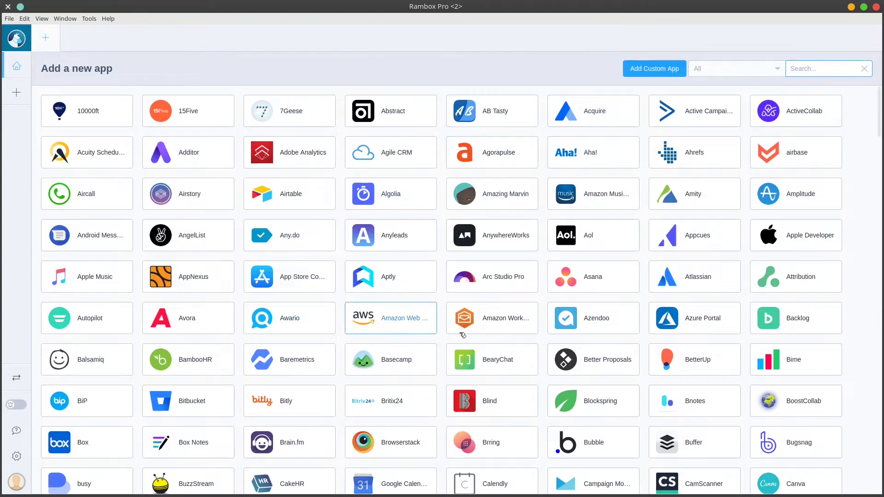
pyautogui.scroll(-1, 352, 210)
pyautogui.scroll(-4, 352, 210)
pyautogui.scroll(-4, 325, 295)
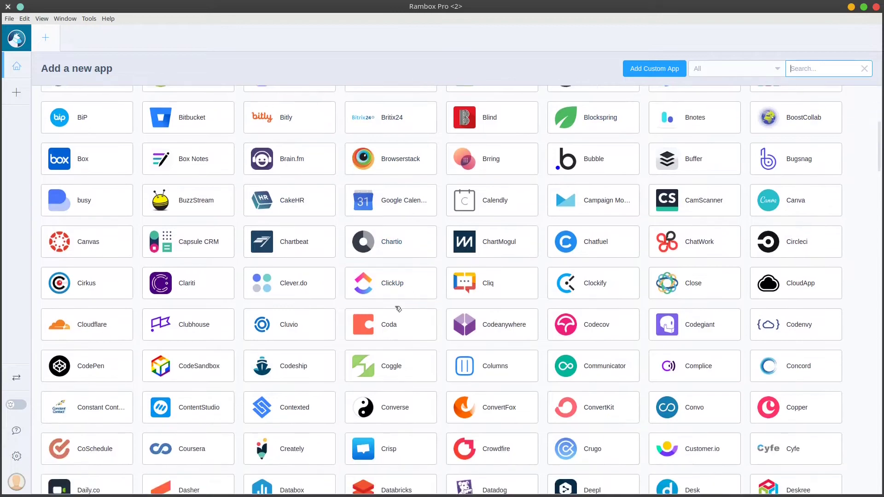
pyautogui.scroll(-3, 325, 295)
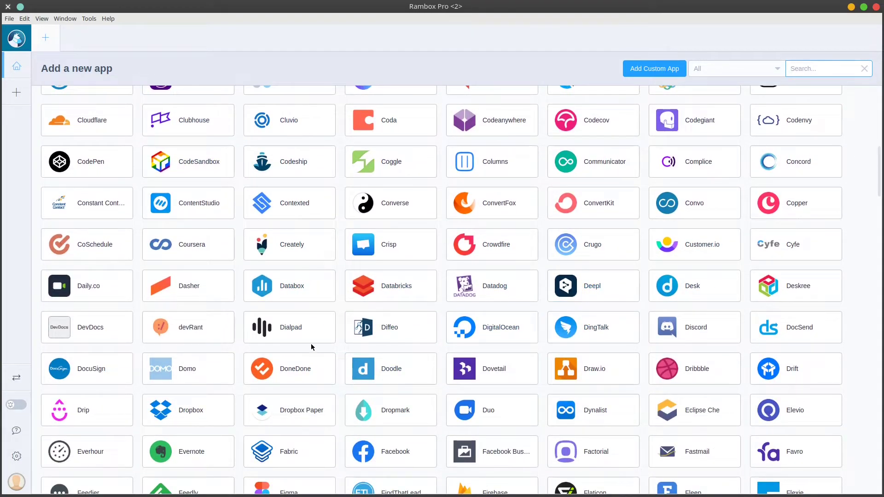
pyautogui.scroll(-2, 305, 333)
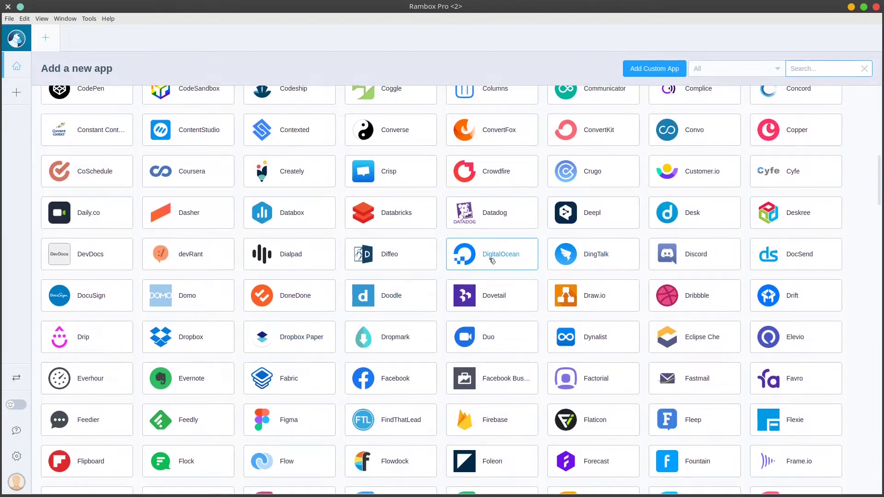
pyautogui.scroll(-4, 382, 331)
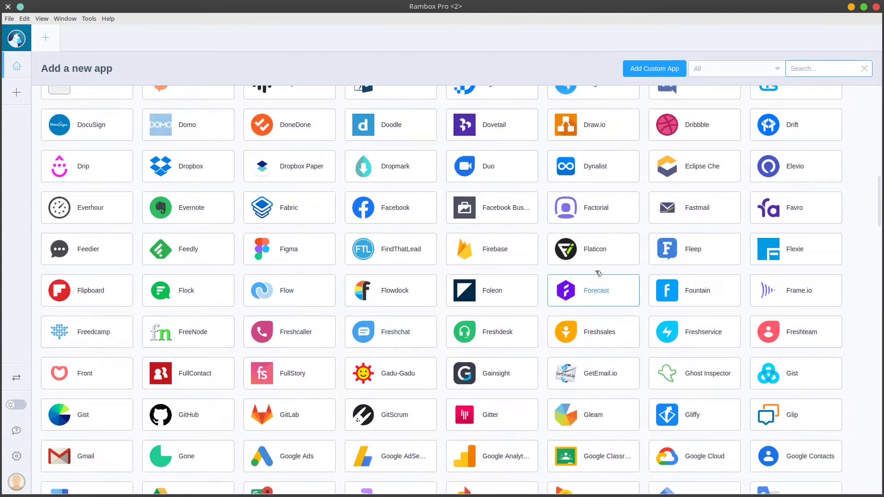
pyautogui.scroll(4, 367, 288)
pyautogui.scroll(-5, 395, 316)
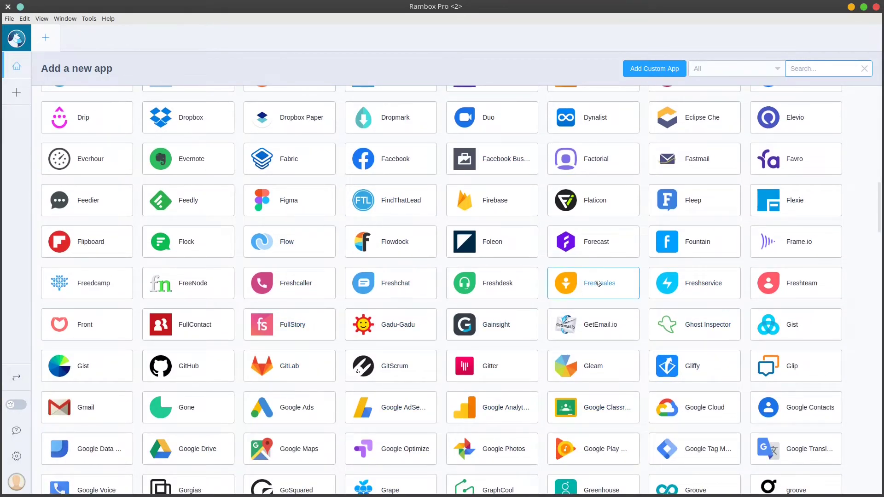
pyautogui.scroll(5, 614, 210)
pyautogui.scroll(12, 613, 210)
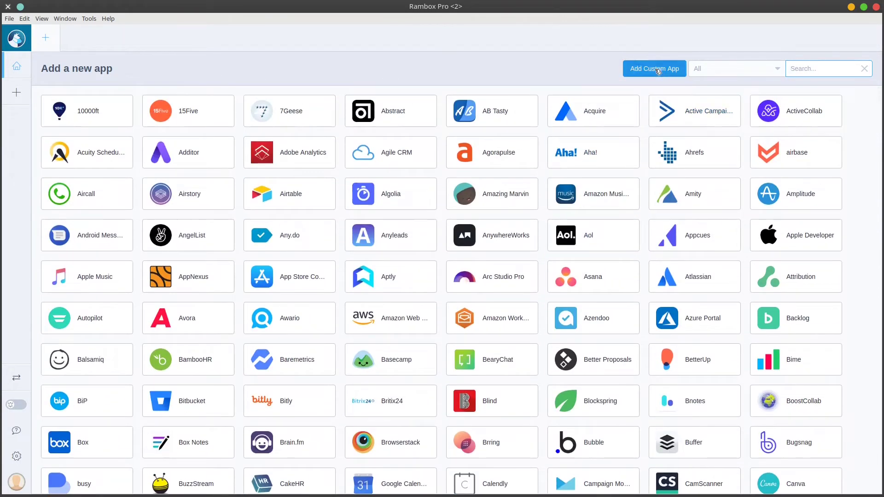
pyautogui.click(655, 69)
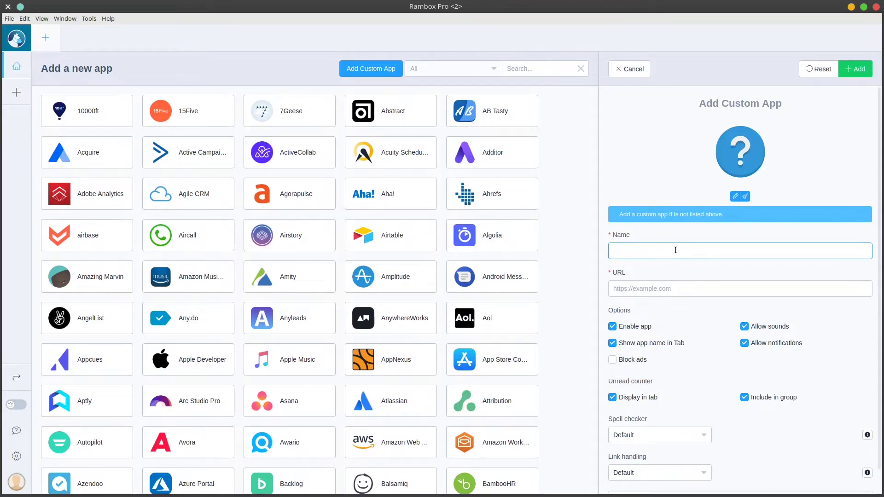
pyautogui.write('OMV')
pyautogui.press('Tab')
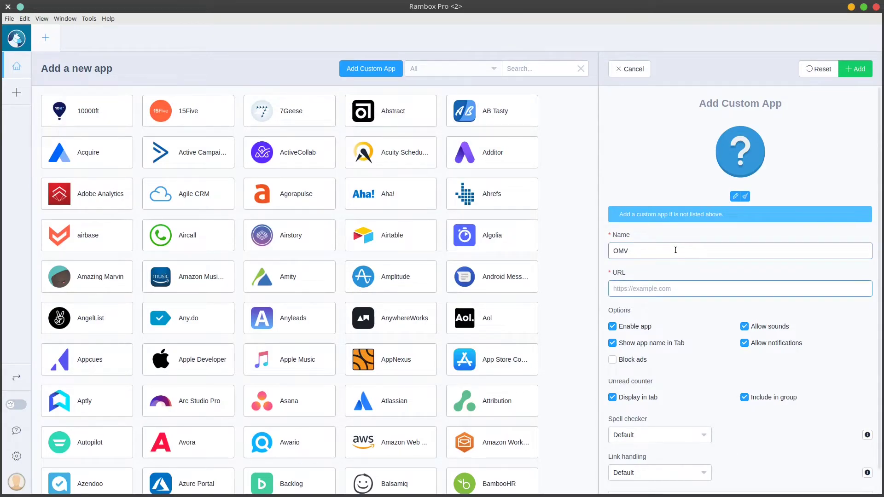
pyautogui.write('https://omv.stre')
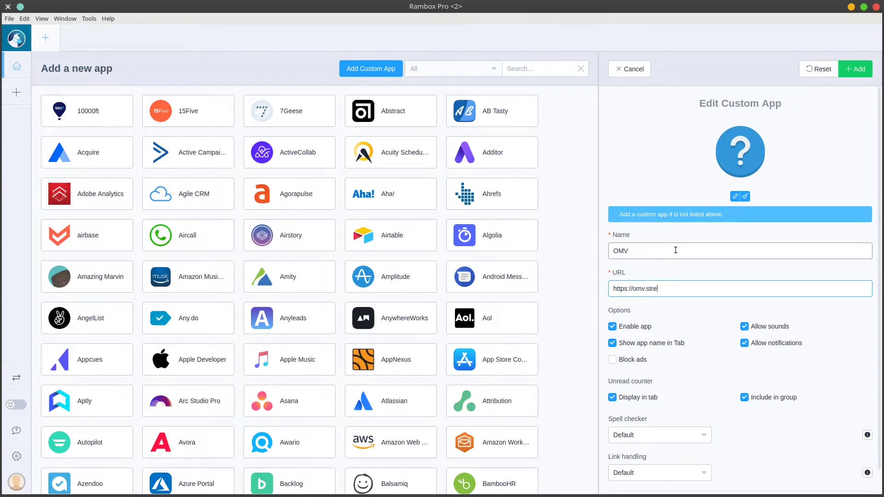
pyautogui.write('ambands.live')
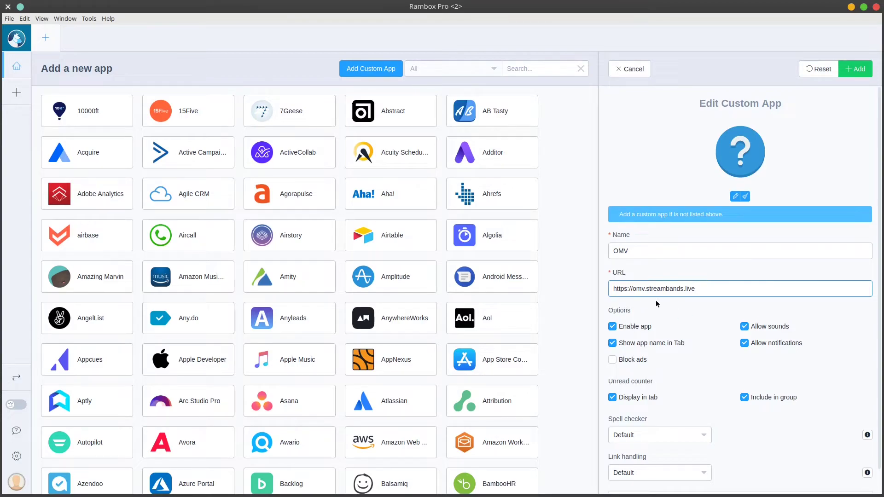
# Step: Review the custom app's advanced settings and save the OMV app
pyautogui.scroll(-1, 675, 300)
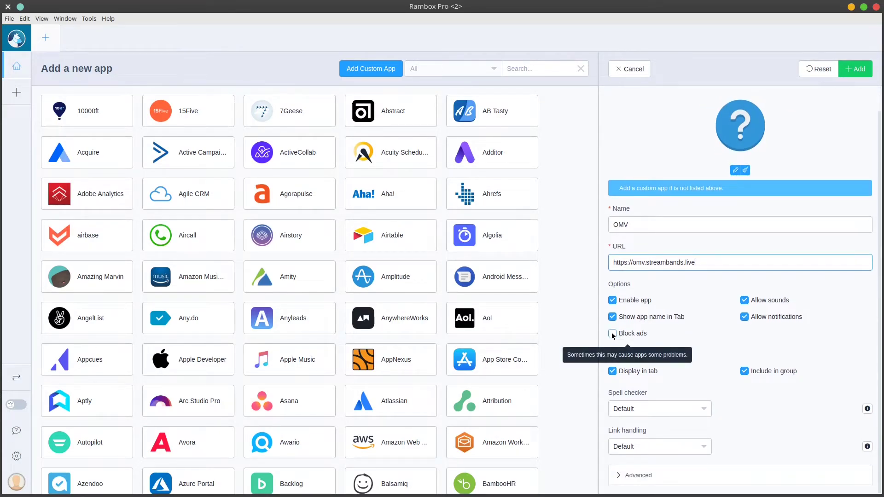
pyautogui.click(648, 480)
pyautogui.scroll(-2, 715, 325)
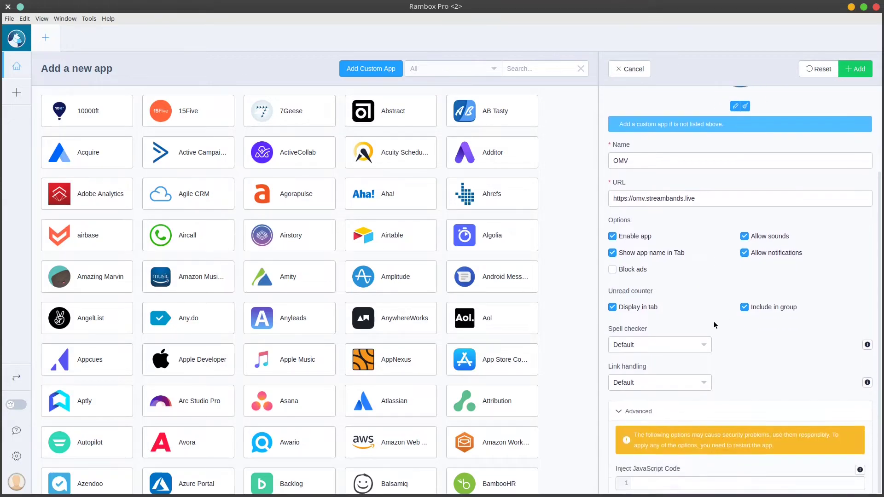
pyautogui.scroll(-7, 715, 325)
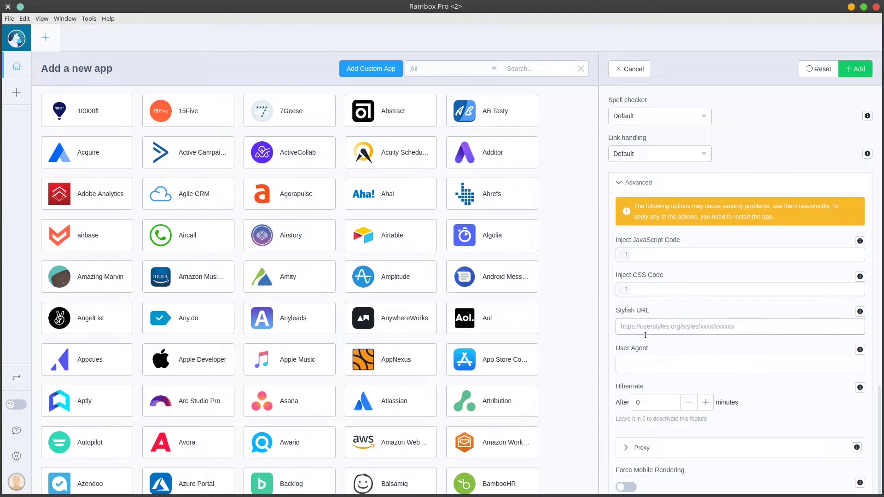
pyautogui.scroll(-1, 672, 336)
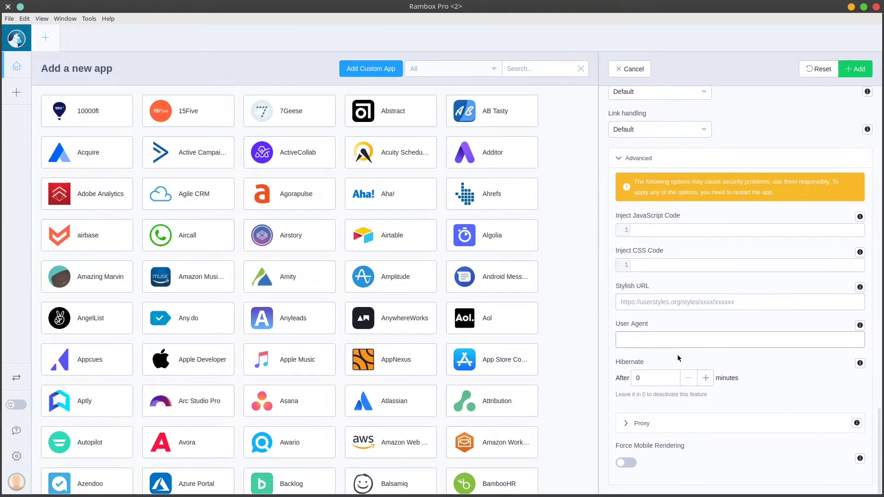
pyautogui.scroll(10, 711, 450)
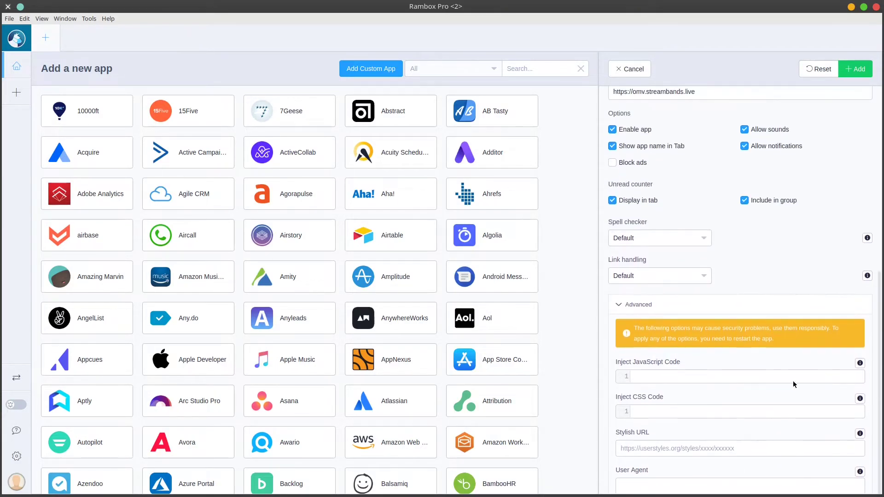
pyautogui.click(856, 70)
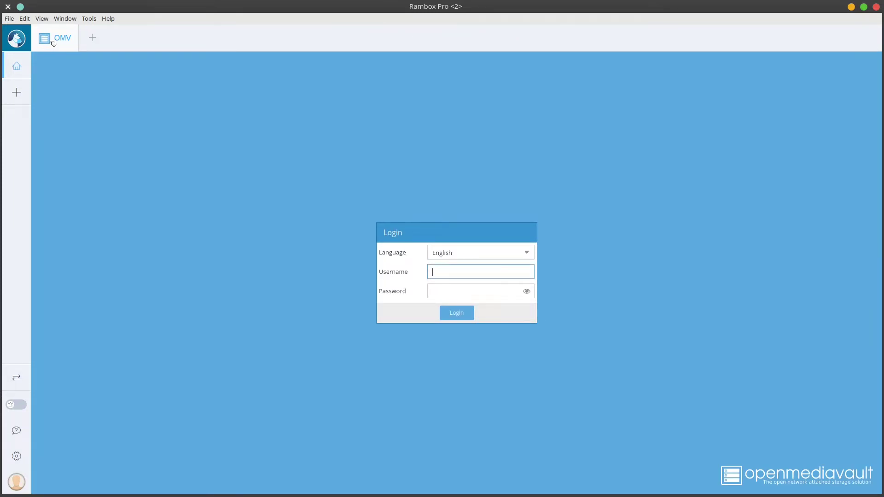
pyautogui.click(92, 38)
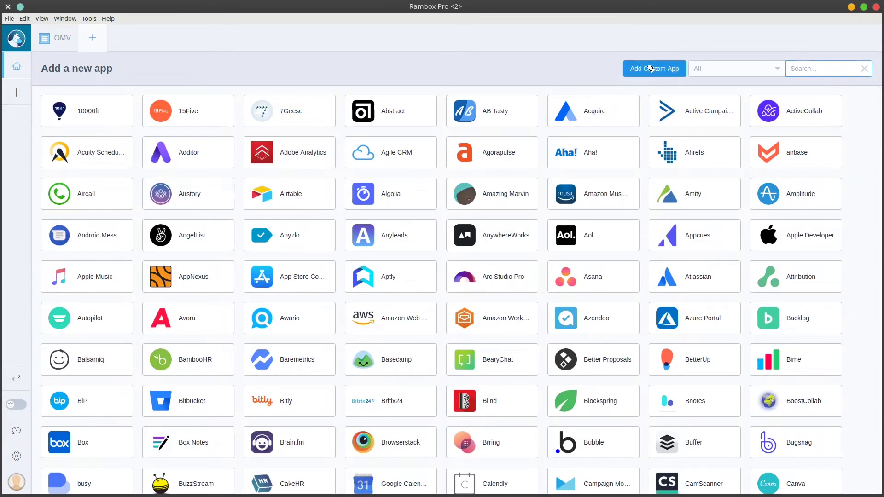
pyautogui.click(651, 68)
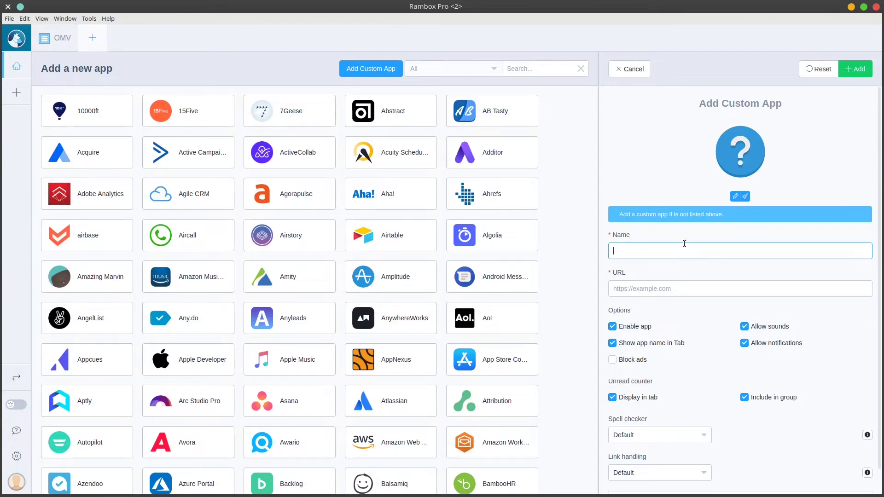
pyautogui.write('Portainer')
pyautogui.press('Tab')
pyautogui.write('http://portainer.omv.local')
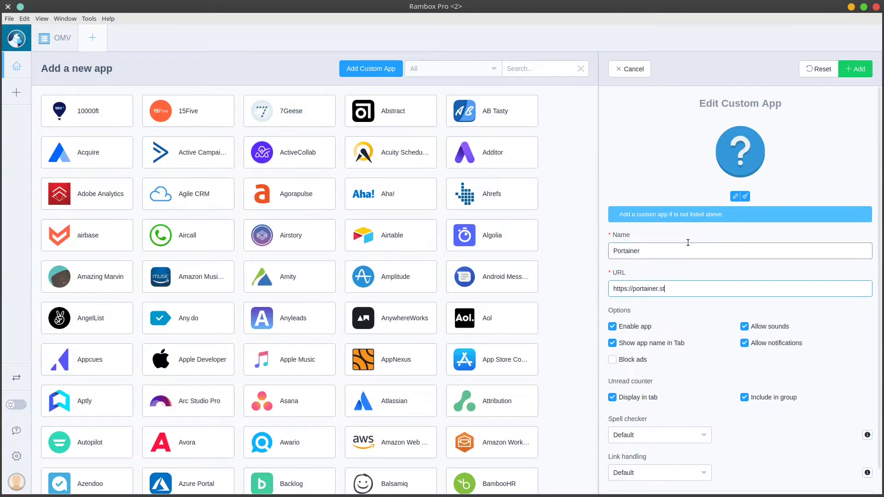
pyautogui.press('Return')
pyautogui.click(152, 38)
pyautogui.click(651, 68)
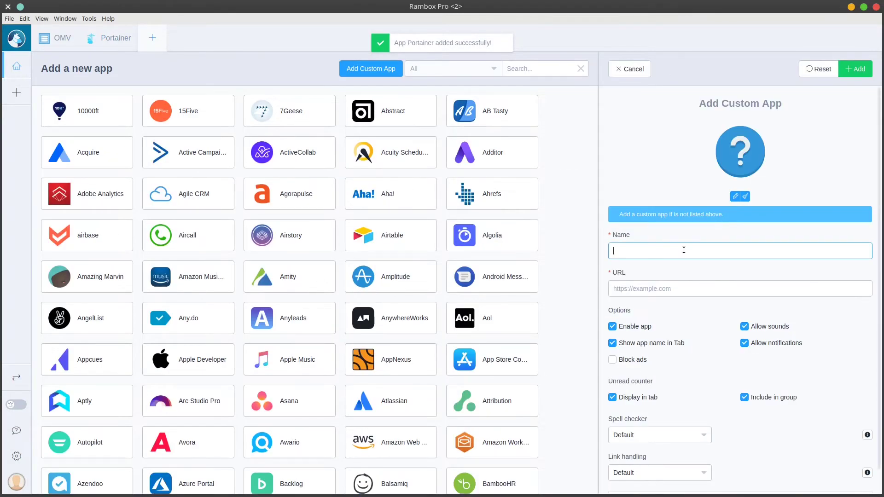
pyautogui.write('Proxy')
pyautogui.click(671, 288)
pyautogui.write('http://10.0.100.83:81')
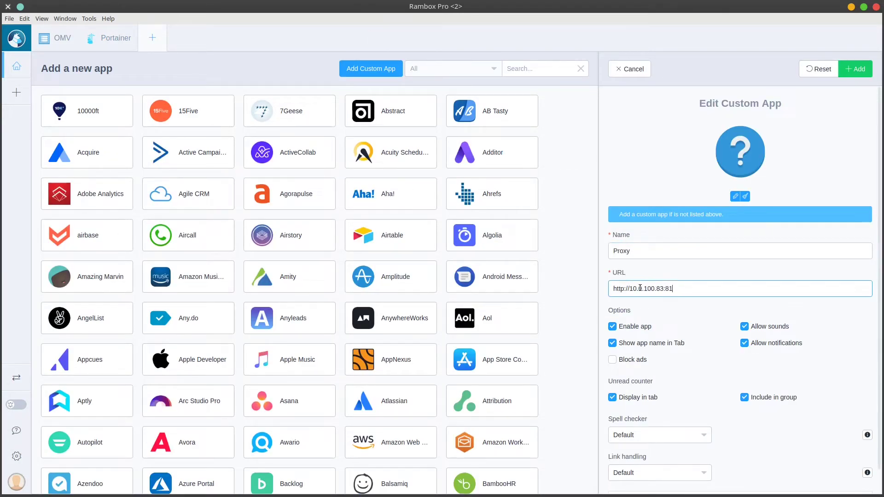
pyautogui.press('Return')
pyautogui.click(201, 38)
pyautogui.click(371, 69)
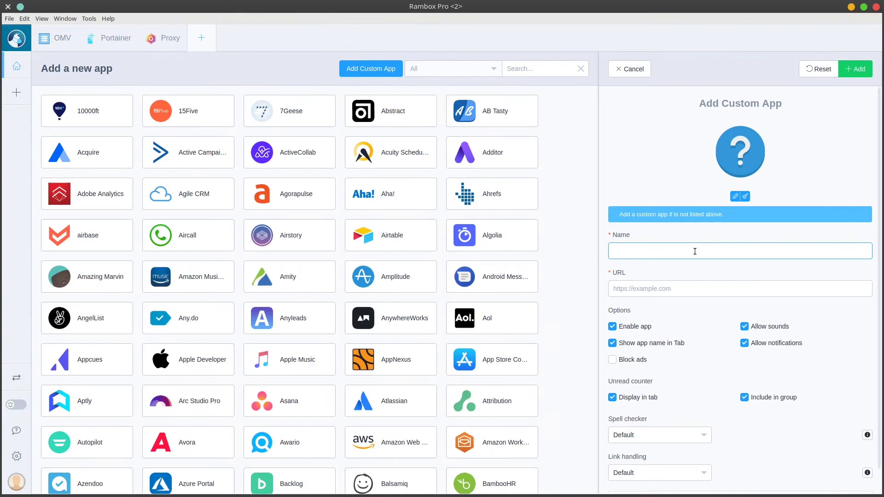
pyautogui.write('Plex')
pyautogui.press('Tab')
pyautogui.write('https://plex.streambands.live')
pyautogui.press('Return')
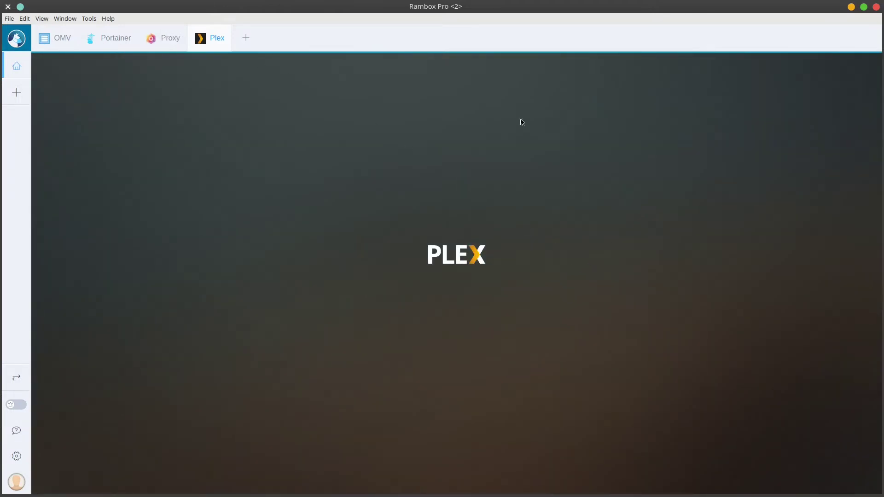
pyautogui.click(168, 39)
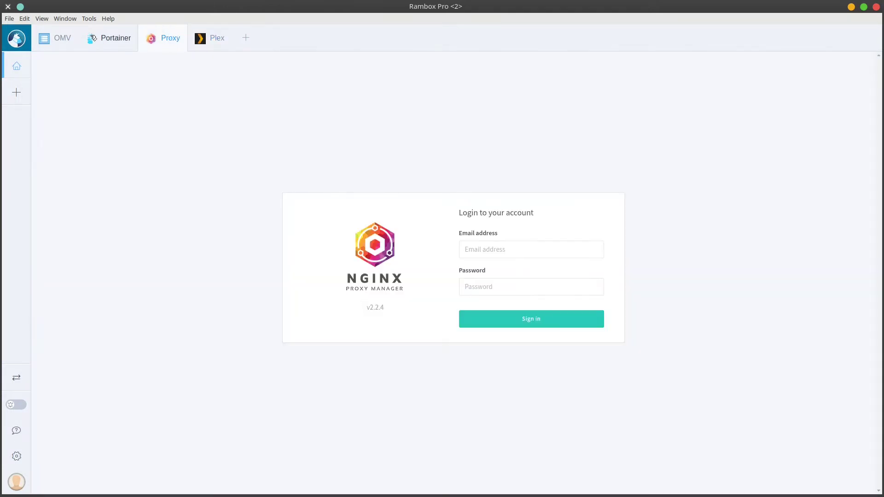
pyautogui.click(89, 38)
pyautogui.click(55, 39)
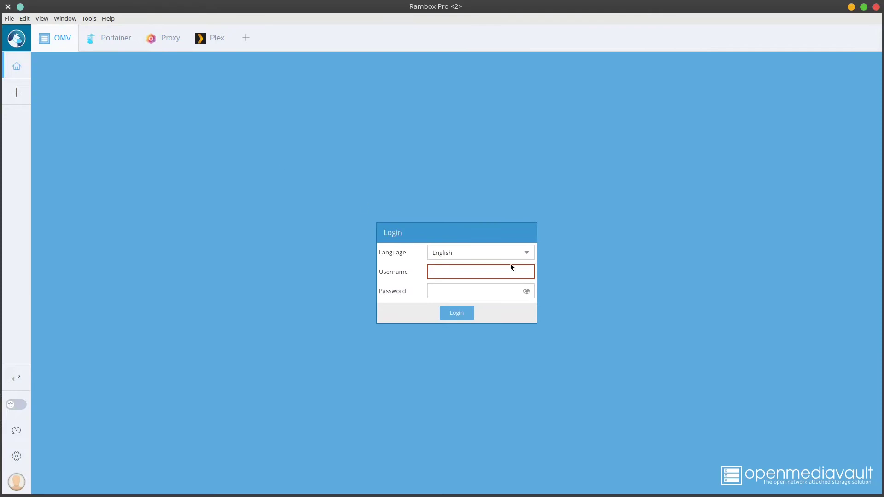
pyautogui.click(98, 35)
pyautogui.click(170, 39)
pyautogui.click(199, 40)
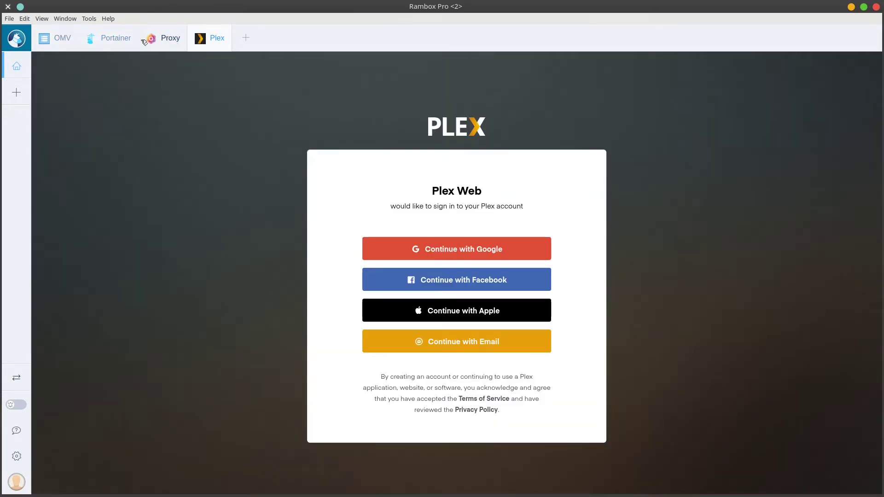
pyautogui.click(144, 41)
pyautogui.click(104, 41)
pyautogui.click(50, 44)
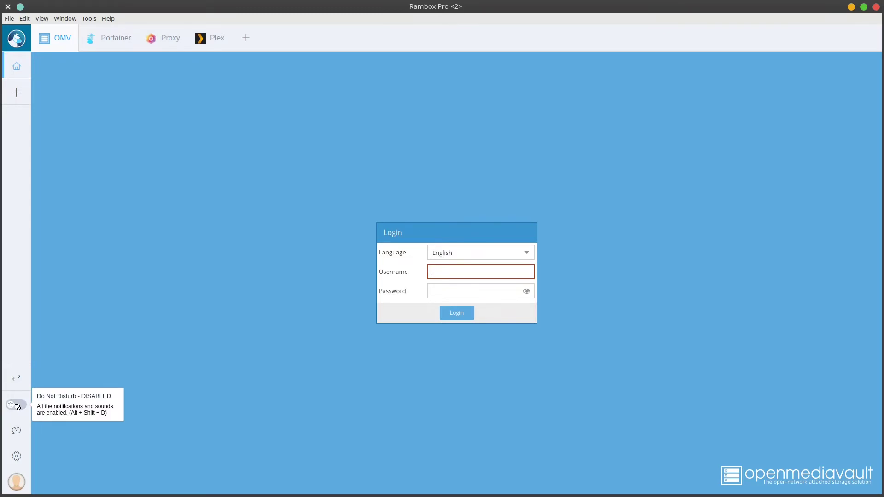
pyautogui.click(16, 381)
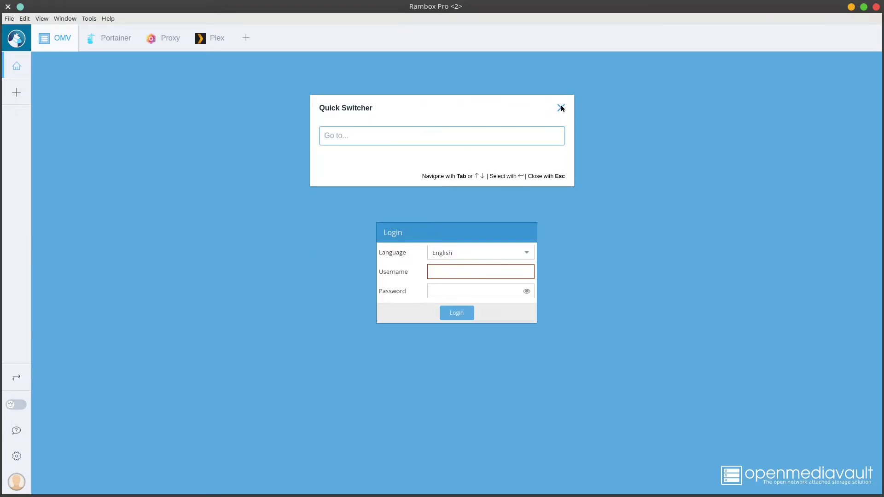
pyautogui.write('plex')
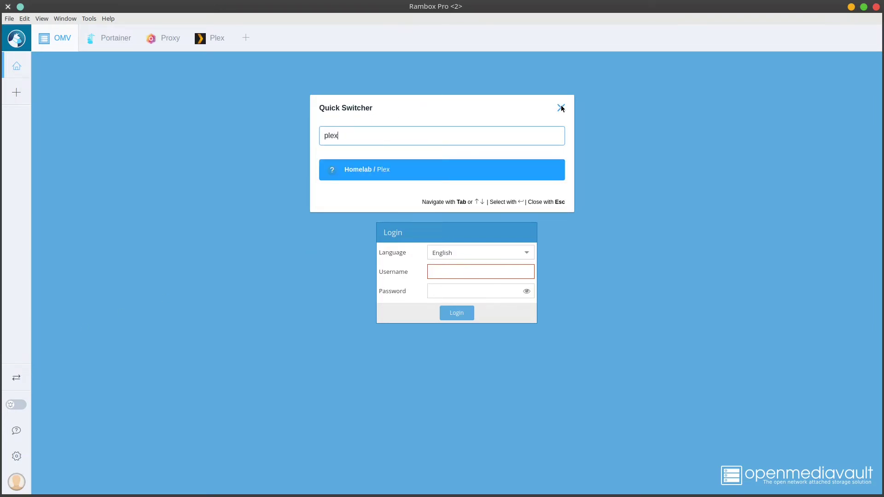
pyautogui.press('Return')
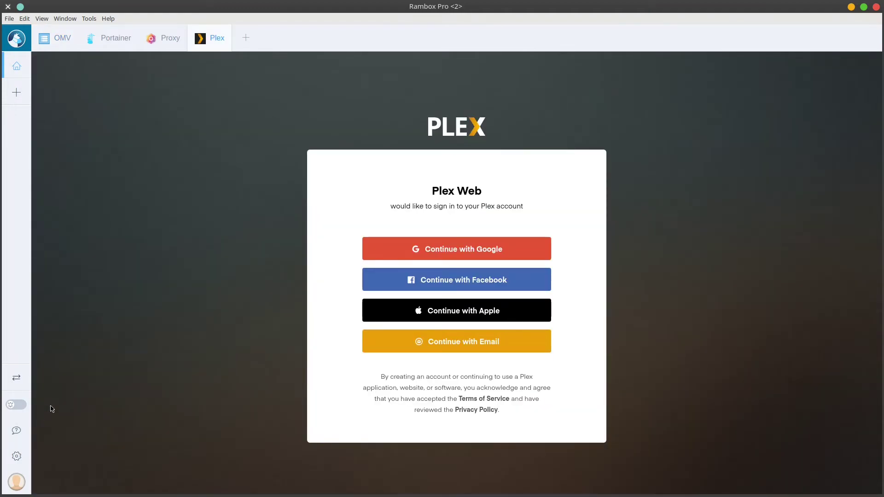
# Step: Switch the Rambox theme to Dark and save it
pyautogui.click(17, 456)
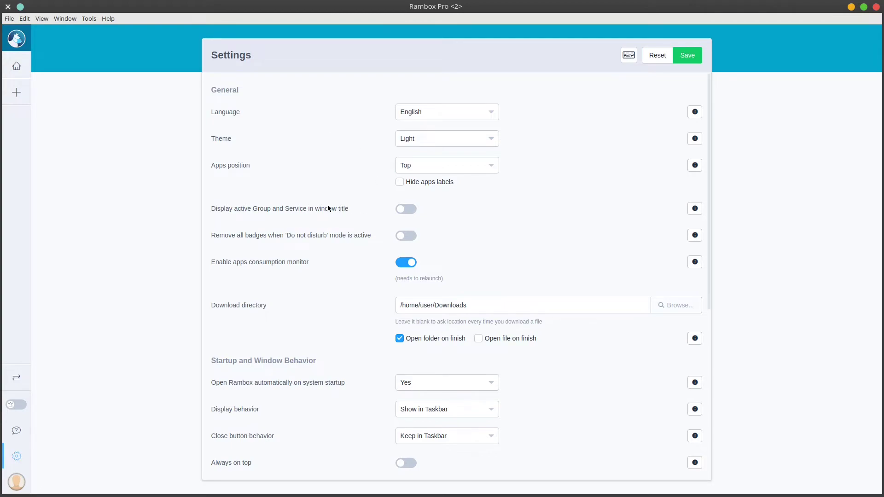
pyautogui.click(446, 141)
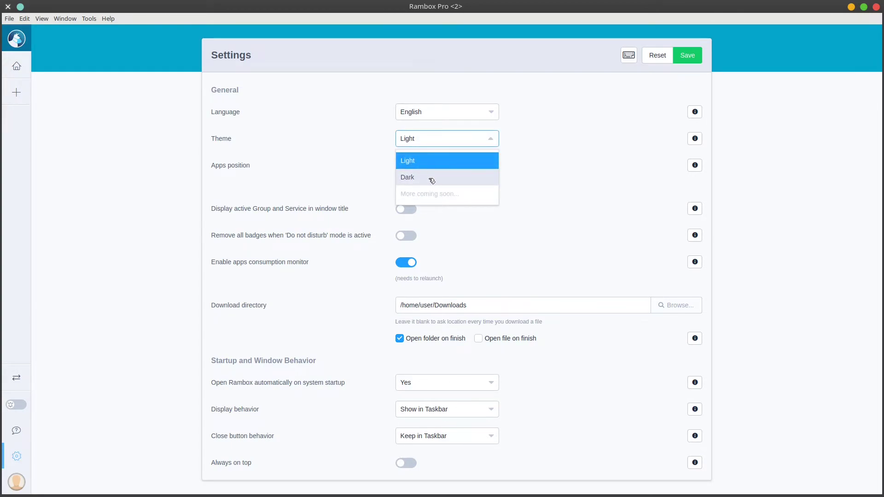
pyautogui.click(432, 180)
pyautogui.click(697, 58)
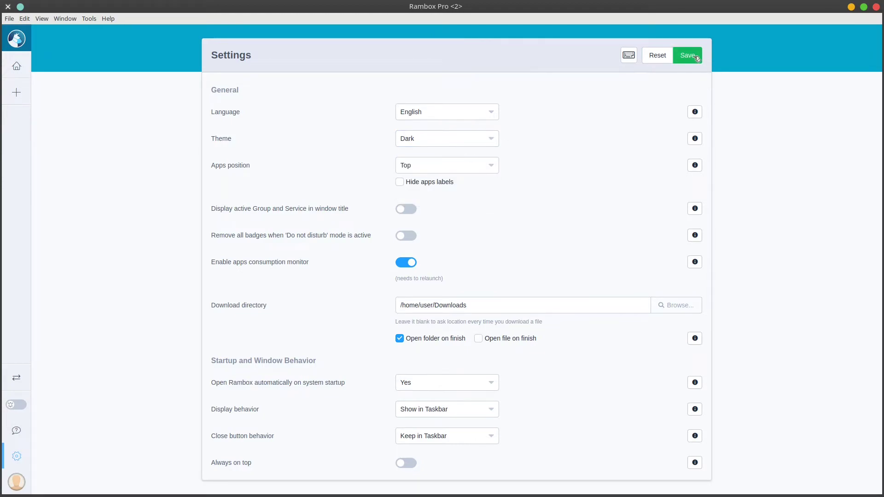
# Step: Set the apps position to Left, save, and return to the apps view
pyautogui.click(467, 168)
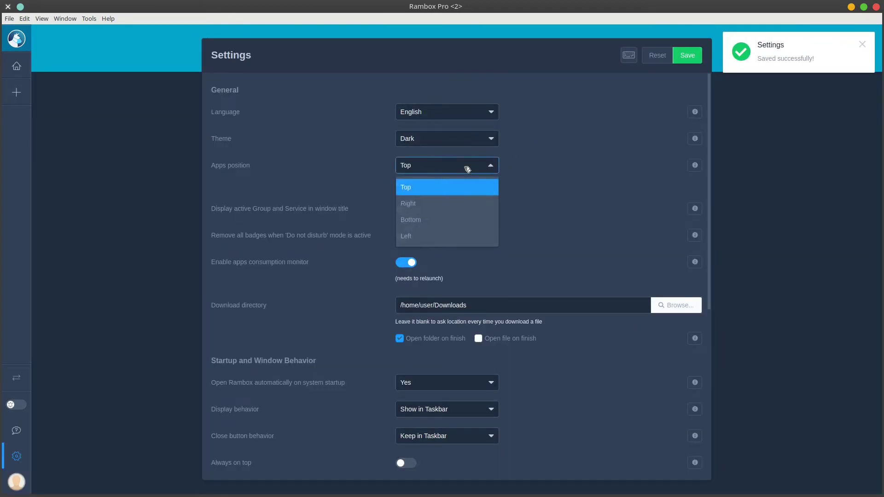
pyautogui.click(431, 236)
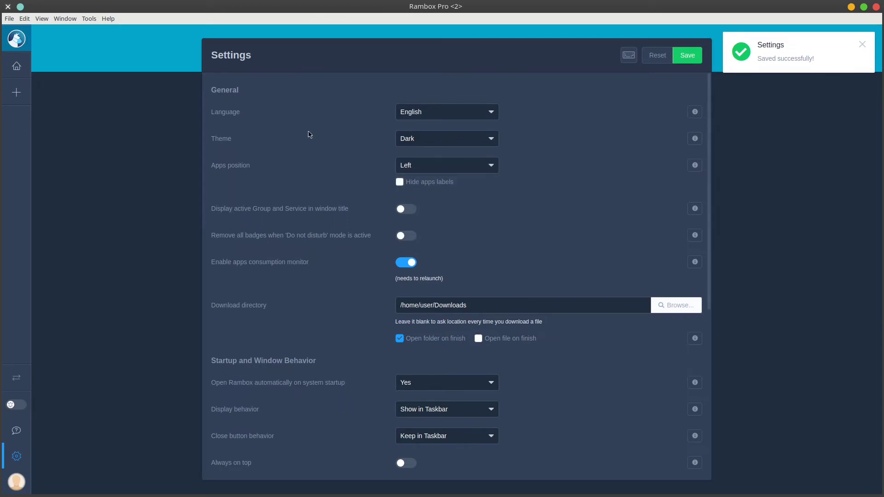
pyautogui.click(687, 55)
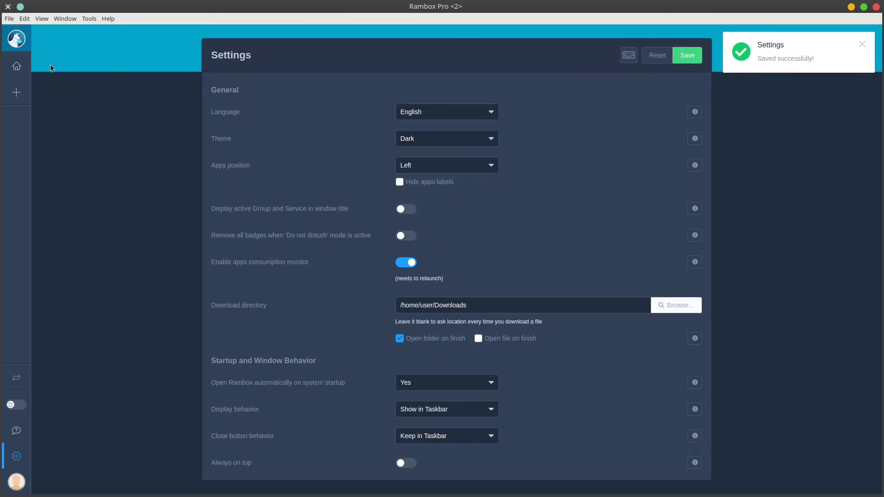
pyautogui.click(17, 66)
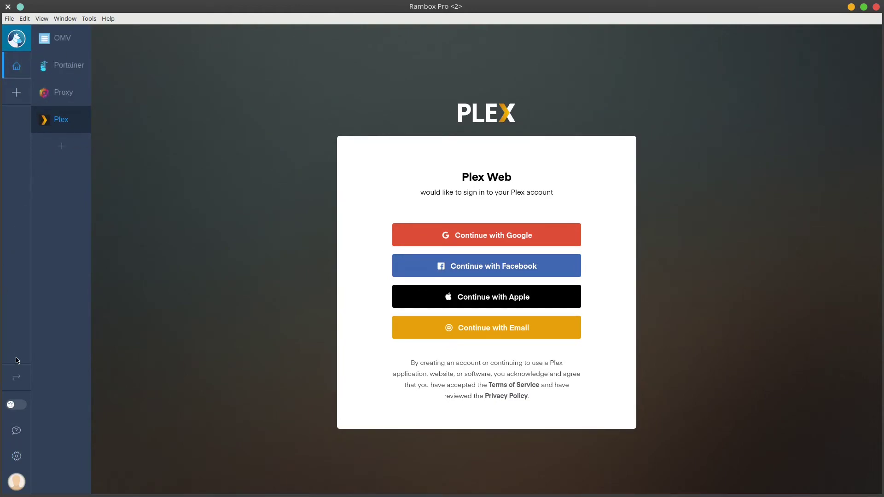
# Step: Enable Hide apps labels in settings and save
pyautogui.click(16, 456)
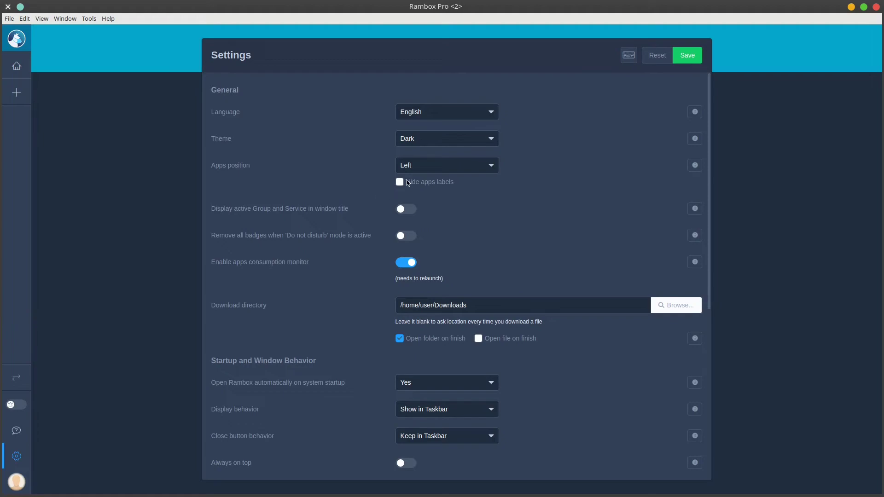
pyautogui.click(407, 183)
pyautogui.click(407, 182)
pyautogui.click(407, 183)
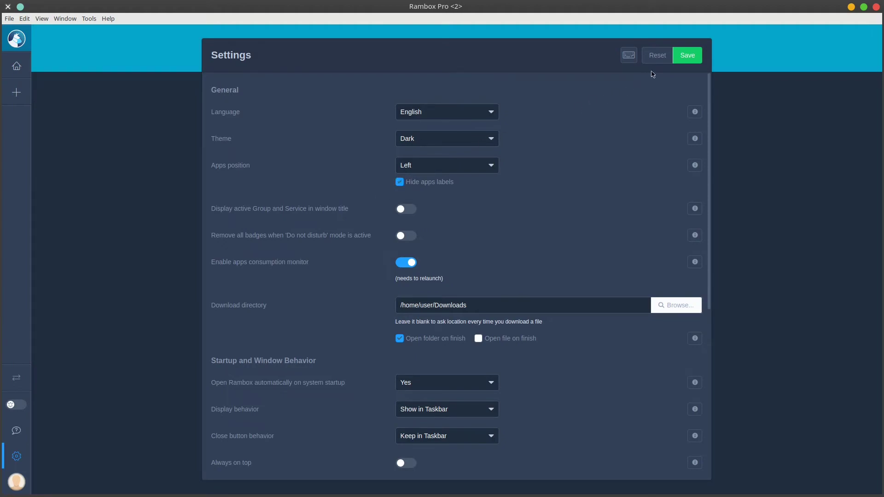
pyautogui.click(687, 56)
# Step: Look over the app lock and default app settings, then return to the apps
pyautogui.scroll(-4, 438, 221)
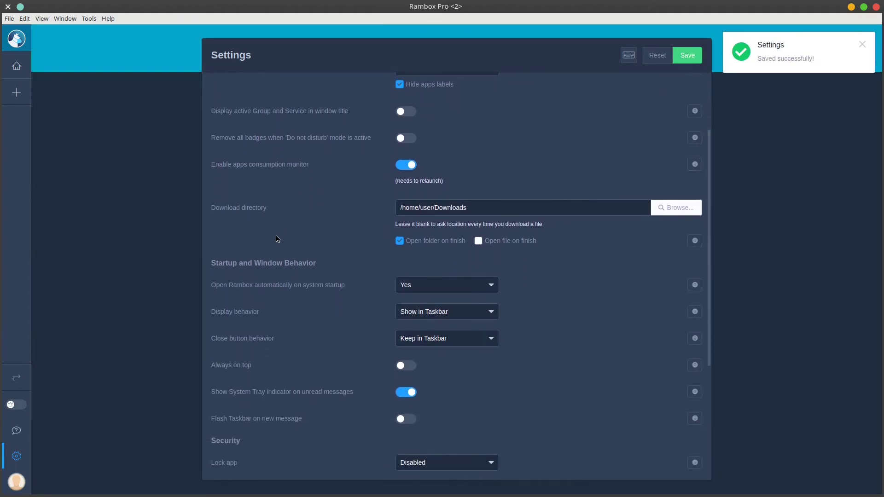
pyautogui.scroll(-8, 277, 239)
pyautogui.click(459, 272)
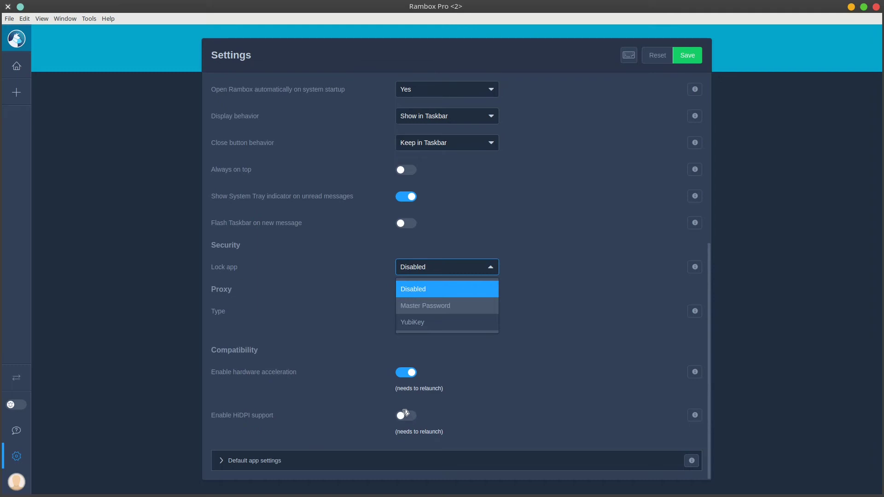
pyautogui.click(229, 464)
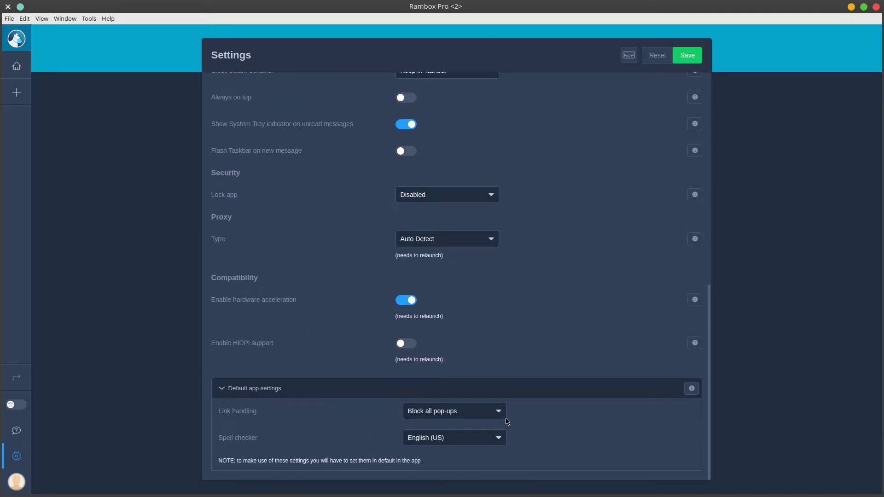
pyautogui.scroll(8, 233, 393)
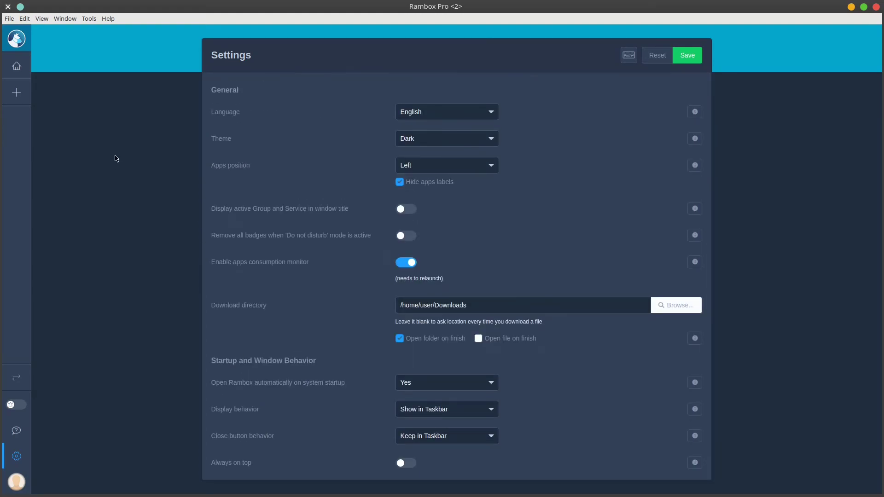
pyautogui.click(11, 70)
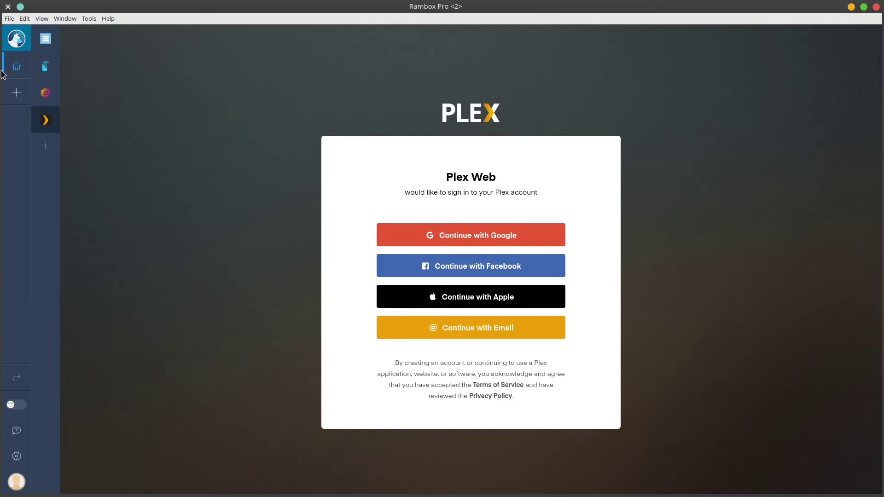